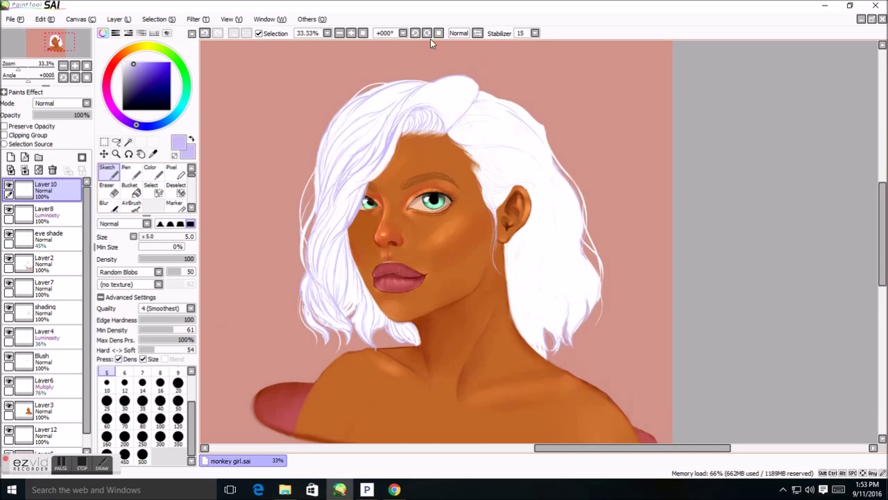
# - Draw thin lavender strands through the right-side hair below the ear and along its edge
pyautogui.press('End')
pyautogui.press('End')
pyautogui.press('End')
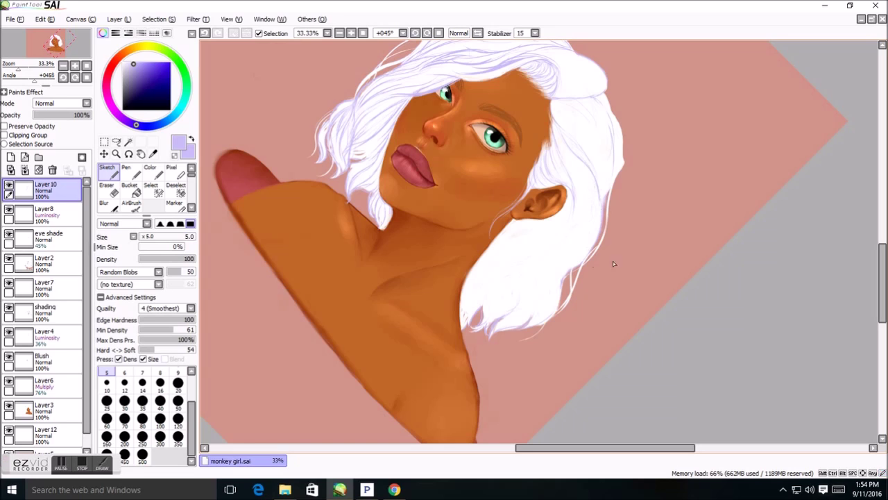
pyautogui.click(415, 33)
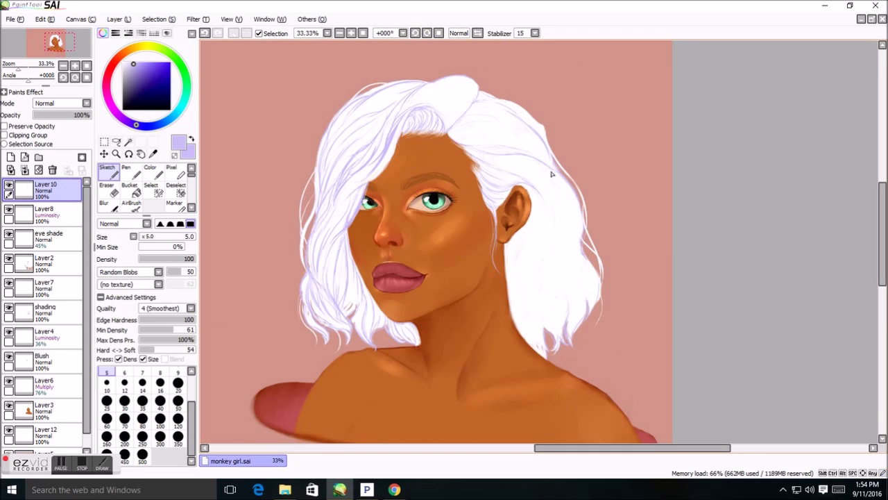
pyautogui.moveTo(522, 285); pyautogui.dragTo(528, 224)
pyautogui.moveTo(533, 263); pyautogui.dragTo(535, 276)
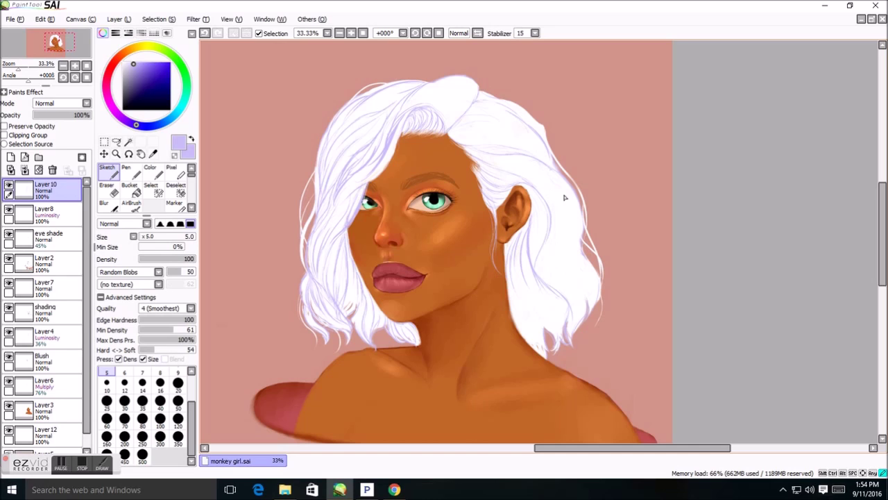
pyautogui.moveTo(573, 242); pyautogui.dragTo(569, 281)
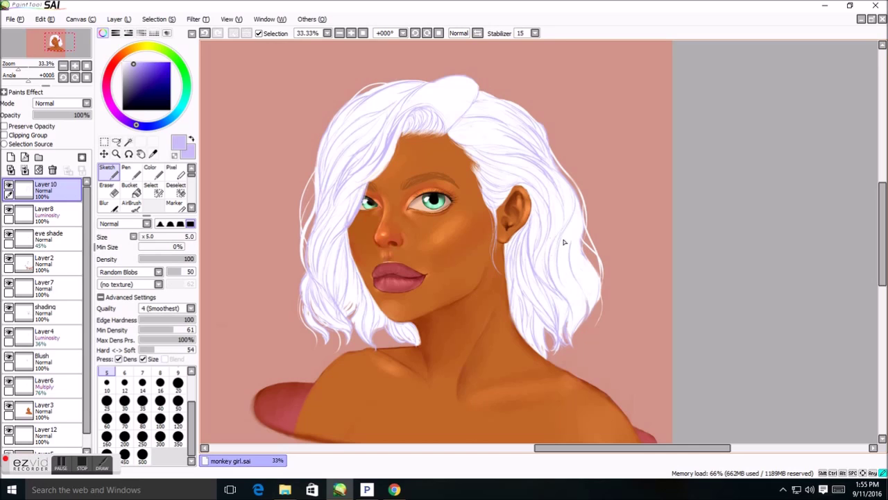
pyautogui.moveTo(581, 214); pyautogui.dragTo(595, 280)
# - Draw lavender strands into the crown and along the hair's left edge
pyautogui.moveTo(407, 98); pyautogui.dragTo(372, 151)
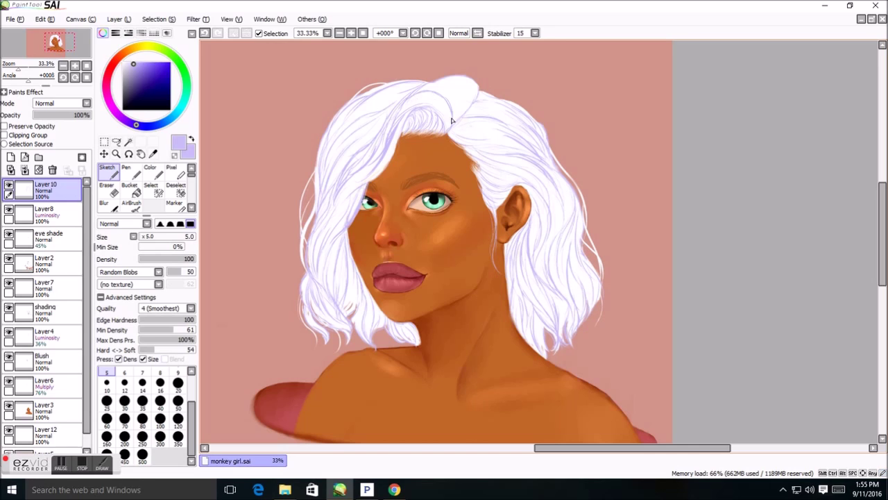
pyautogui.moveTo(454, 120); pyautogui.dragTo(438, 79)
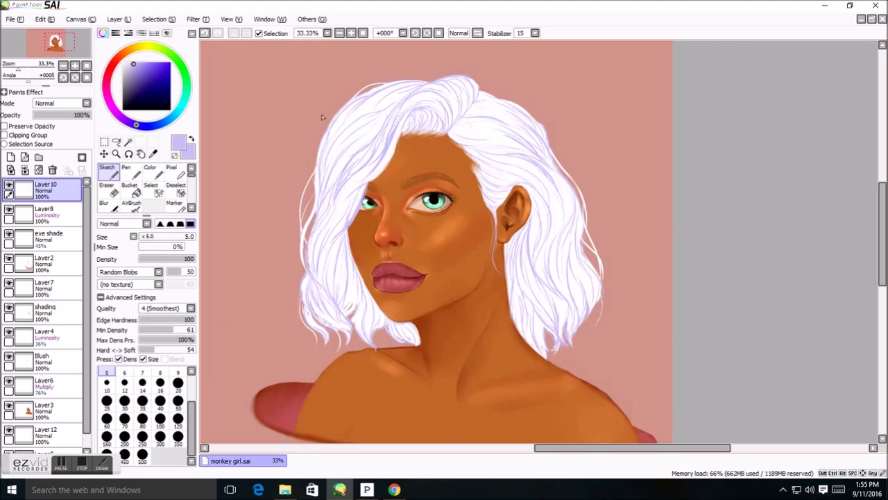
pyautogui.scroll(3, 309, 186)
pyautogui.hscroll(-5, 445, 129)
pyautogui.moveTo(413, 208)
pyautogui.mouseDown()
pyautogui.moveTo(401, 257)
pyautogui.moveTo(409, 287)
pyautogui.moveTo(399, 152)
pyautogui.mouseUp()
pyautogui.moveTo(405, 191); pyautogui.dragTo(402, 108)
pyautogui.click(129, 85)
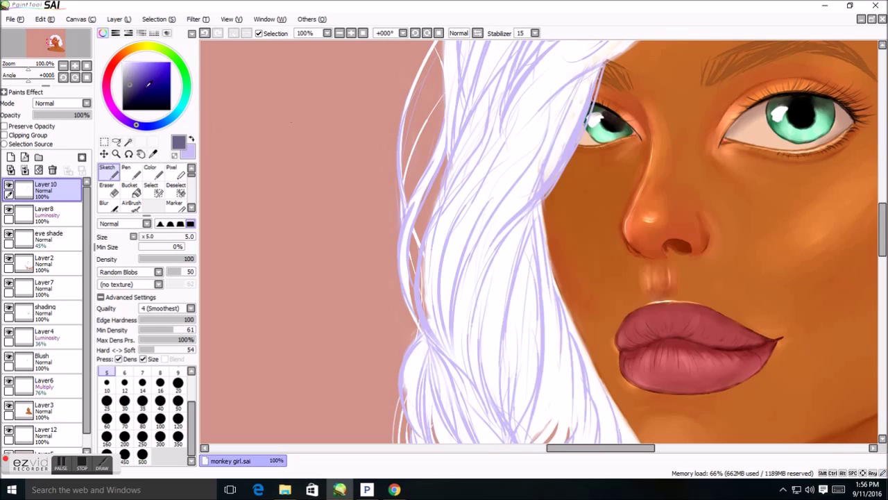
# - Shade the left hair strands beside the face with a size-14 dark greyish-purple AirBrush
pyautogui.click(132, 205)
pyautogui.click(142, 366)
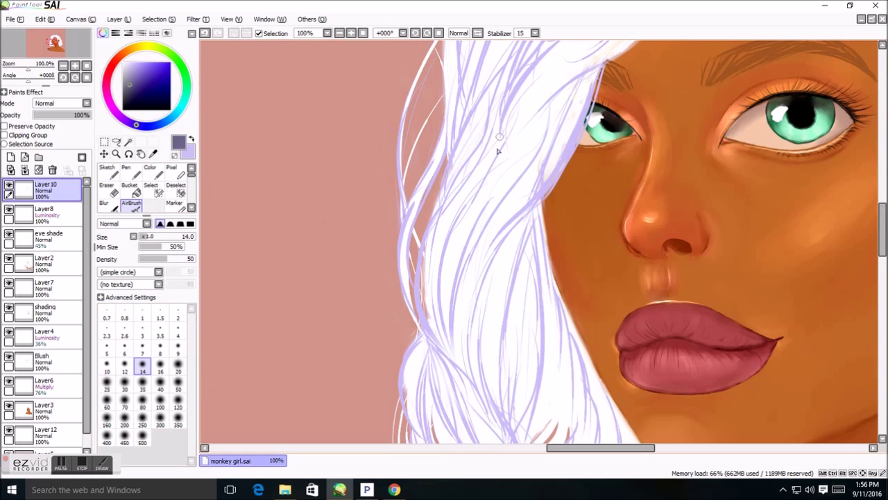
pyautogui.moveTo(469, 163); pyautogui.dragTo(471, 381)
pyautogui.moveTo(479, 319); pyautogui.dragTo(478, 398)
pyautogui.moveTo(472, 257); pyautogui.dragTo(465, 385)
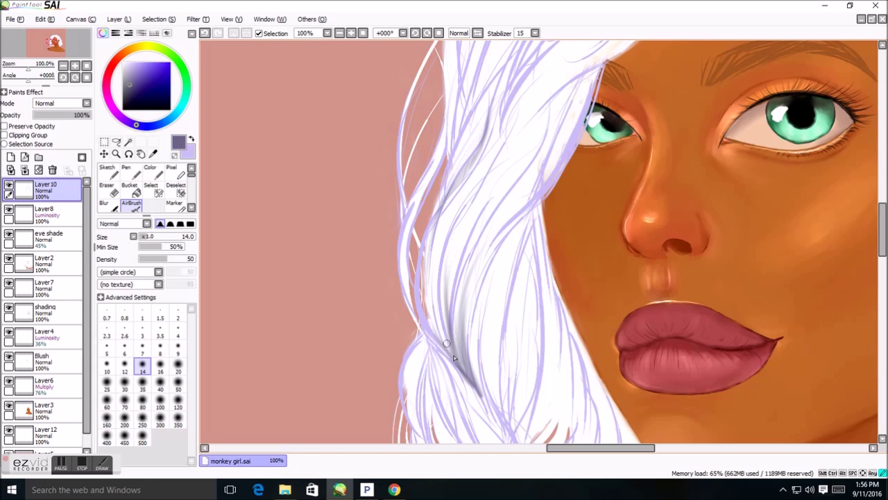
pyautogui.moveTo(451, 246); pyautogui.dragTo(470, 378)
pyautogui.moveTo(466, 224); pyautogui.dragTo(444, 356)
pyautogui.moveTo(437, 219); pyautogui.dragTo(451, 351)
pyautogui.moveTo(414, 229); pyautogui.dragTo(406, 347)
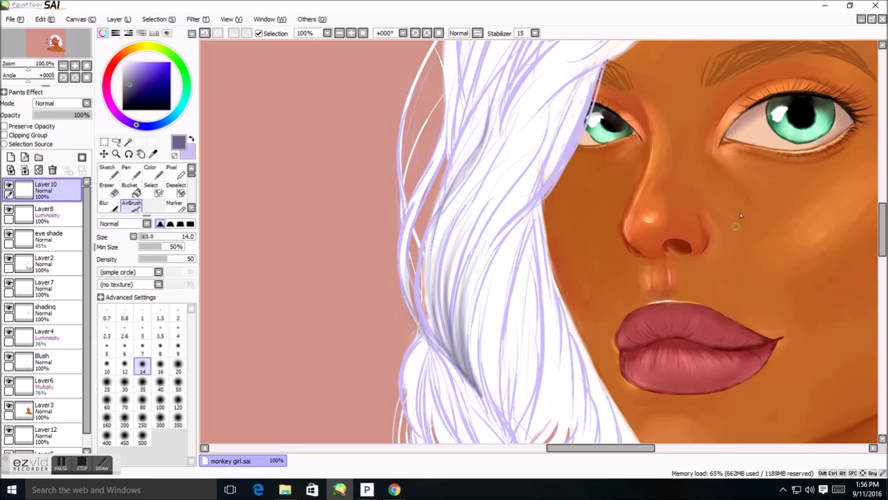
# - Extend the soft shading into the lower hair strands and along the cheek edge
pyautogui.scroll(-4, 522, 354)
pyautogui.moveTo(522, 354)
pyautogui.mouseDown()
pyautogui.moveTo(510, 316)
pyautogui.moveTo(483, 358)
pyautogui.mouseUp()
pyautogui.moveTo(479, 289); pyautogui.dragTo(471, 336)
pyautogui.moveTo(531, 290)
pyautogui.mouseDown()
pyautogui.moveTo(519, 335)
pyautogui.moveTo(493, 300)
pyautogui.moveTo(496, 361)
pyautogui.mouseUp()
pyautogui.moveTo(530, 219); pyautogui.dragTo(586, 341)
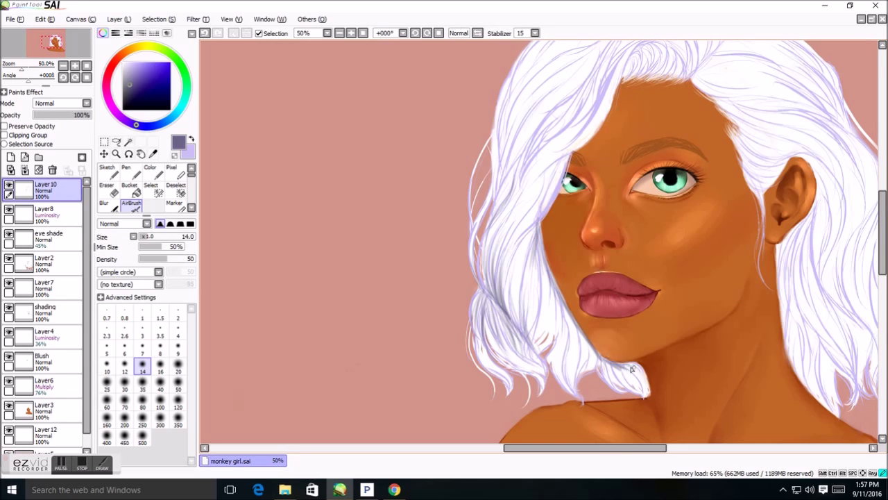
# - Paint strands along the hair edge over the cheek down toward the chin
pyautogui.moveTo(538, 220)
pyautogui.mouseDown()
pyautogui.moveTo(541, 267)
pyautogui.moveTo(566, 340)
pyautogui.mouseUp()
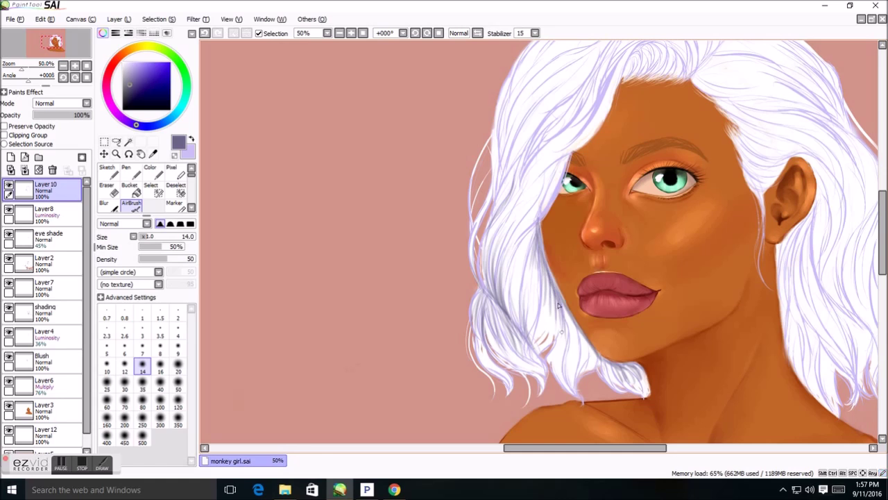
pyautogui.moveTo(558, 301); pyautogui.dragTo(594, 369)
pyautogui.moveTo(532, 264)
pyautogui.mouseDown()
pyautogui.moveTo(537, 225)
pyautogui.moveTo(524, 295)
pyautogui.mouseUp()
pyautogui.moveTo(535, 241); pyautogui.dragTo(530, 314)
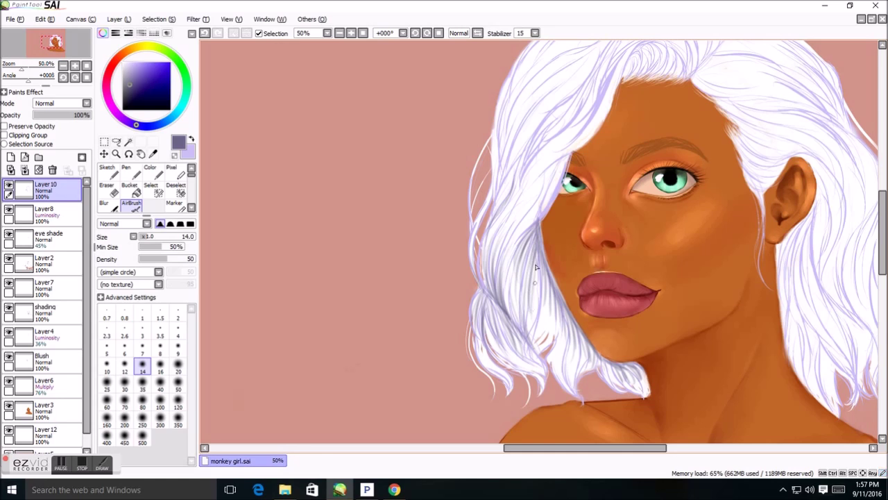
pyautogui.moveTo(534, 263); pyautogui.dragTo(559, 336)
pyautogui.moveTo(555, 302); pyautogui.dragTo(577, 364)
pyautogui.moveTo(562, 320); pyautogui.dragTo(563, 396)
# - Add white and lavender strokes to the upper left hair near the eye and forehead
pyautogui.moveTo(510, 184); pyautogui.dragTo(496, 278)
pyautogui.moveTo(534, 131)
pyautogui.mouseDown()
pyautogui.moveTo(503, 215)
pyautogui.moveTo(499, 208)
pyautogui.mouseUp()
pyautogui.moveTo(568, 155)
pyautogui.mouseDown()
pyautogui.moveTo(533, 194)
pyautogui.moveTo(550, 200)
pyautogui.mouseUp()
pyautogui.moveTo(558, 165)
pyautogui.mouseDown()
pyautogui.moveTo(515, 229)
pyautogui.moveTo(492, 301)
pyautogui.mouseUp()
pyautogui.moveTo(516, 189); pyautogui.dragTo(483, 278)
pyautogui.moveTo(598, 73); pyautogui.dragTo(559, 142)
pyautogui.moveTo(588, 99)
pyautogui.mouseDown()
pyautogui.moveTo(534, 167)
pyautogui.moveTo(510, 218)
pyautogui.mouseUp()
pyautogui.moveTo(623, 54); pyautogui.dragTo(587, 115)
# - Build up lavender strands down the left hair mass to its bottom
pyautogui.scroll(3, 508, 230)
pyautogui.moveTo(505, 229); pyautogui.dragTo(494, 301)
pyautogui.moveTo(542, 198); pyautogui.dragTo(494, 284)
pyautogui.moveTo(555, 182); pyautogui.dragTo(503, 267)
pyautogui.moveTo(529, 161); pyautogui.dragTo(500, 252)
pyautogui.moveTo(555, 256)
pyautogui.mouseDown()
pyautogui.moveTo(521, 319)
pyautogui.moveTo(502, 335)
pyautogui.mouseUp()
pyautogui.moveTo(534, 315); pyautogui.dragTo(516, 390)
pyautogui.moveTo(519, 346); pyautogui.dragTo(508, 403)
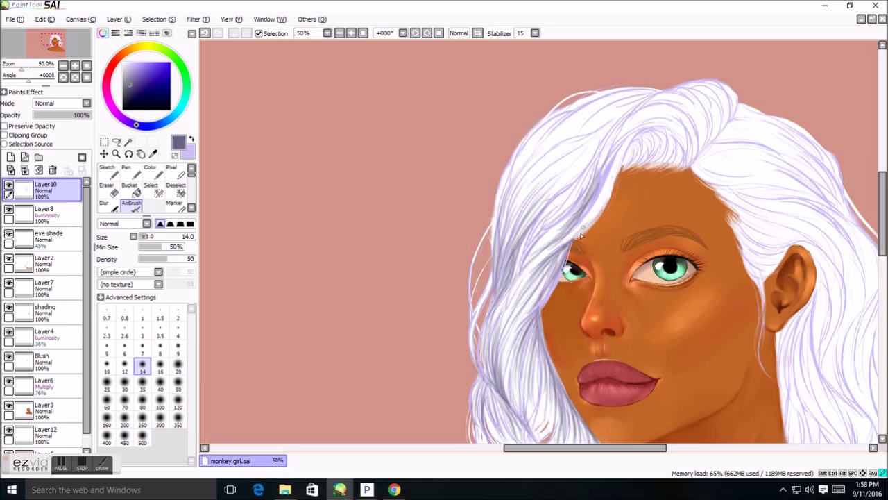
pyautogui.moveTo(632, 154); pyautogui.dragTo(627, 165)
# - Paint darker strands across the crown and down the left side of the hair
pyautogui.moveTo(663, 139)
pyautogui.mouseDown()
pyautogui.moveTo(641, 167)
pyautogui.moveTo(624, 166)
pyautogui.moveTo(646, 164)
pyautogui.mouseUp()
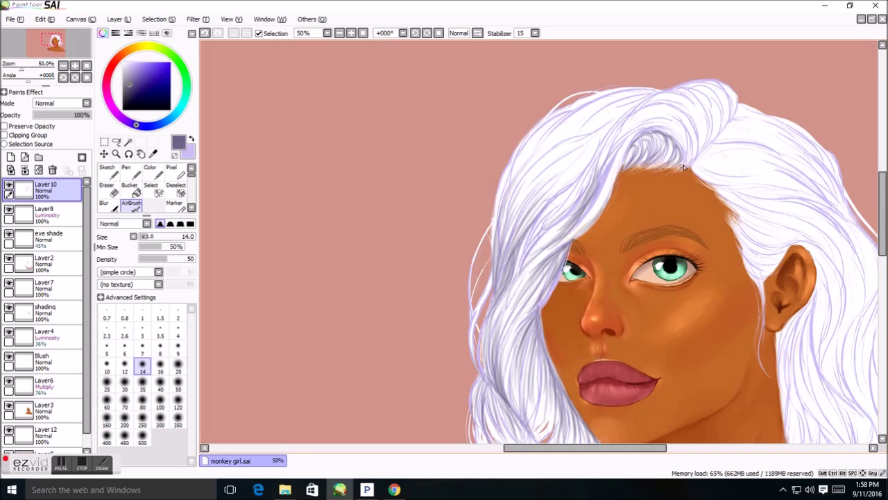
pyautogui.moveTo(659, 115); pyautogui.dragTo(604, 182)
pyautogui.moveTo(679, 97); pyautogui.dragTo(581, 179)
pyautogui.moveTo(612, 129)
pyautogui.mouseDown()
pyautogui.moveTo(548, 200)
pyautogui.moveTo(558, 182)
pyautogui.mouseUp()
pyautogui.moveTo(662, 90)
pyautogui.mouseDown()
pyautogui.moveTo(596, 146)
pyautogui.moveTo(609, 123)
pyautogui.moveTo(594, 136)
pyautogui.mouseUp()
pyautogui.moveTo(628, 97); pyautogui.dragTo(502, 261)
pyautogui.moveTo(642, 99); pyautogui.dragTo(571, 160)
pyautogui.moveTo(547, 125); pyautogui.dragTo(494, 229)
pyautogui.moveTo(644, 91); pyautogui.dragTo(529, 140)
pyautogui.moveTo(609, 105)
pyautogui.mouseDown()
pyautogui.moveTo(506, 218)
pyautogui.moveTo(508, 232)
pyautogui.moveTo(513, 204)
pyautogui.mouseUp()
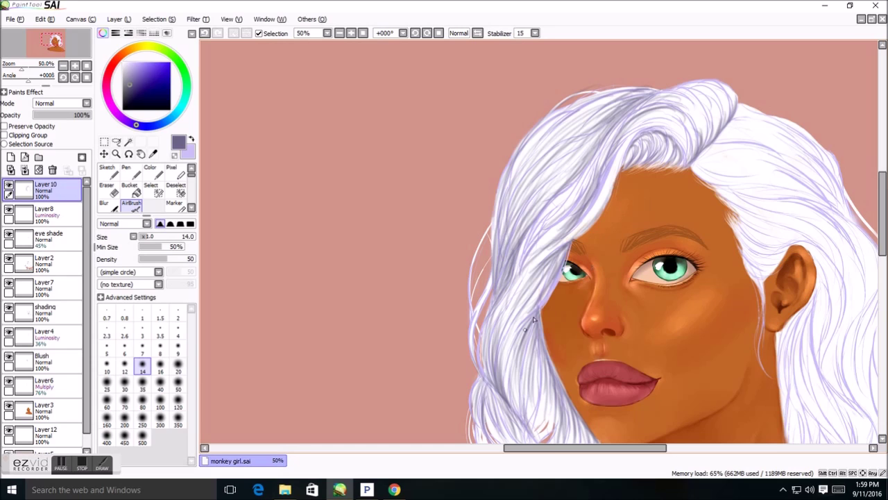
pyautogui.moveTo(560, 447); pyautogui.dragTo(597, 447)
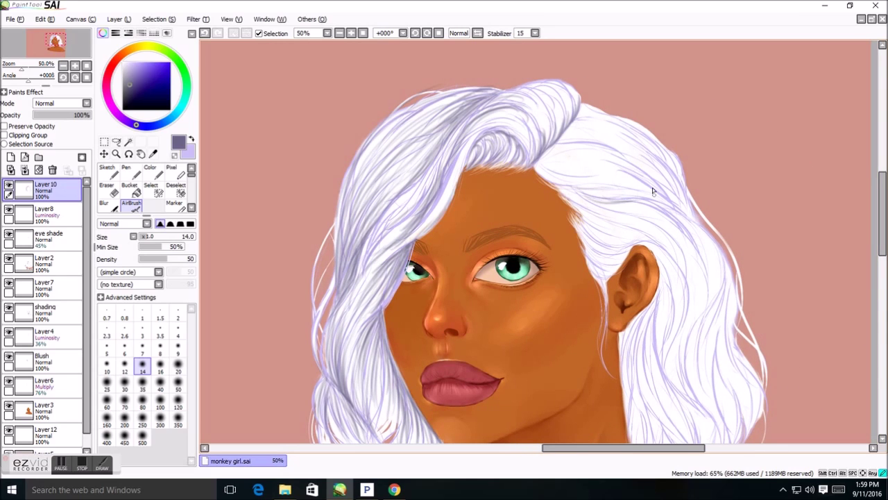
# - Clean up the hair edge by the ear and add light lavender strands below it
pyautogui.moveTo(631, 244); pyautogui.dragTo(604, 275)
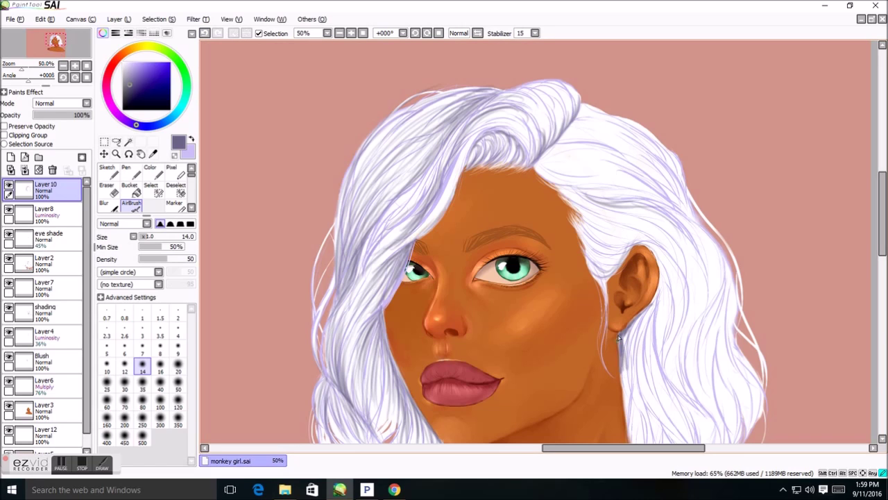
pyautogui.moveTo(632, 324); pyautogui.dragTo(623, 375)
pyautogui.moveTo(645, 291); pyautogui.dragTo(638, 399)
pyautogui.moveTo(629, 347); pyautogui.dragTo(626, 413)
pyautogui.moveTo(633, 324); pyautogui.dragTo(626, 414)
pyautogui.moveTo(636, 361); pyautogui.dragTo(628, 408)
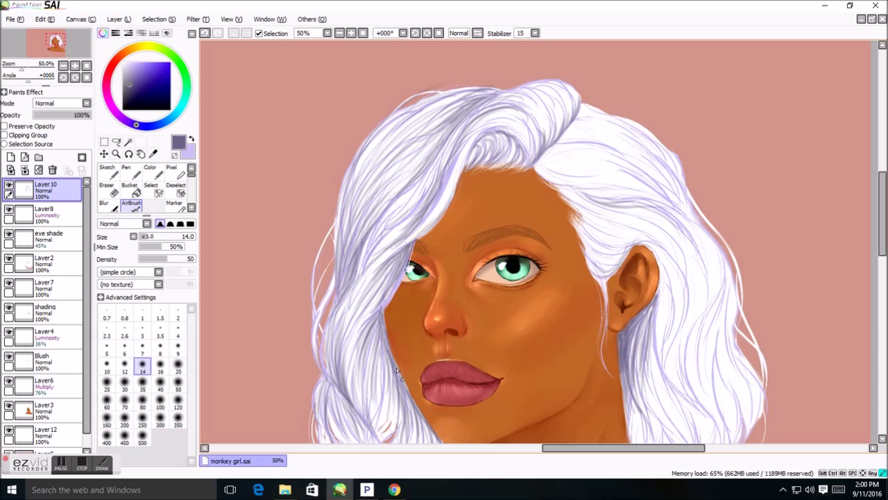
pyautogui.moveTo(673, 335); pyautogui.dragTo(596, 235)
# - Add lavender and faint strands through the right hair section beside the ear
pyautogui.moveTo(577, 204); pyautogui.dragTo(558, 297)
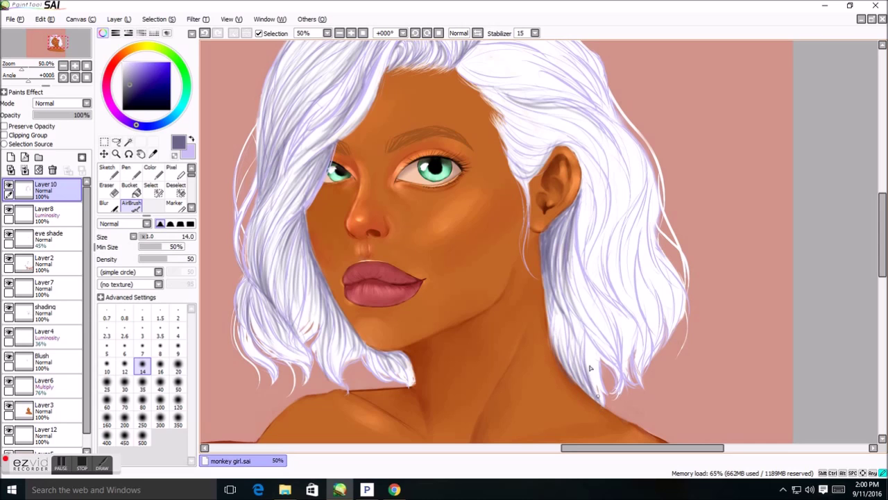
pyautogui.moveTo(587, 346); pyautogui.dragTo(605, 393)
pyautogui.moveTo(561, 336)
pyautogui.mouseDown()
pyautogui.moveTo(580, 383)
pyautogui.moveTo(602, 401)
pyautogui.mouseUp()
pyautogui.moveTo(588, 331); pyautogui.dragTo(621, 396)
pyautogui.moveTo(616, 326); pyautogui.dragTo(637, 390)
pyautogui.moveTo(584, 212)
pyautogui.mouseDown()
pyautogui.moveTo(591, 300)
pyautogui.moveTo(602, 302)
pyautogui.mouseUp()
pyautogui.moveTo(590, 166); pyautogui.dragTo(605, 354)
pyautogui.moveTo(582, 271); pyautogui.dragTo(588, 314)
pyautogui.moveTo(582, 178)
pyautogui.mouseDown()
pyautogui.moveTo(583, 222)
pyautogui.moveTo(601, 216)
pyautogui.moveTo(634, 302)
pyautogui.mouseUp()
# - Darken strands in the right hair and add faint strands above the ear
pyautogui.moveTo(647, 174); pyautogui.dragTo(627, 308)
pyautogui.moveTo(645, 267); pyautogui.dragTo(639, 366)
pyautogui.moveTo(627, 309); pyautogui.dragTo(637, 389)
pyautogui.moveTo(589, 165); pyautogui.dragTo(581, 250)
pyautogui.moveTo(501, 125)
pyautogui.mouseDown()
pyautogui.moveTo(535, 156)
pyautogui.moveTo(556, 149)
pyautogui.mouseUp()
pyautogui.moveTo(488, 94); pyautogui.dragTo(606, 129)
pyautogui.scroll(3, 605, 192)
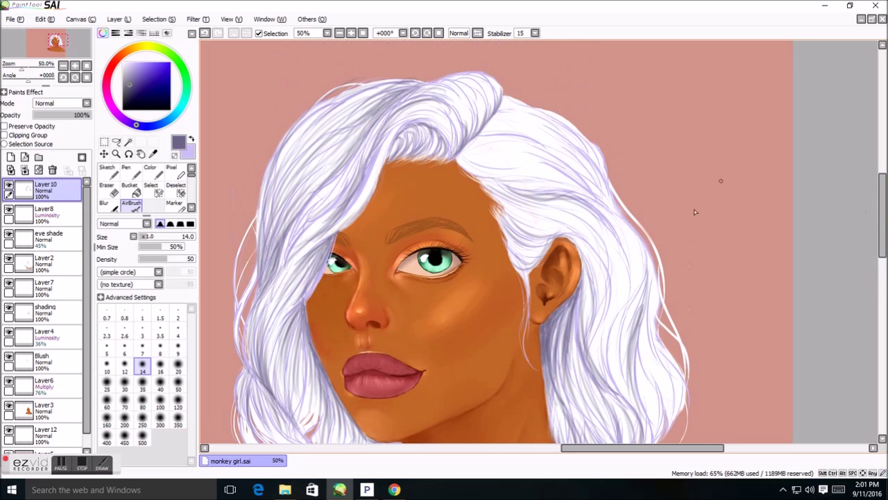
# - Add darker lavender strands to the inner right hair
pyautogui.moveTo(649, 285); pyautogui.dragTo(644, 372)
pyautogui.moveTo(627, 222)
pyautogui.mouseDown()
pyautogui.moveTo(603, 319)
pyautogui.moveTo(608, 401)
pyautogui.mouseUp()
pyautogui.moveTo(633, 285); pyautogui.dragTo(612, 378)
pyautogui.moveTo(608, 251); pyautogui.dragTo(587, 315)
pyautogui.moveTo(608, 261); pyautogui.dragTo(594, 359)
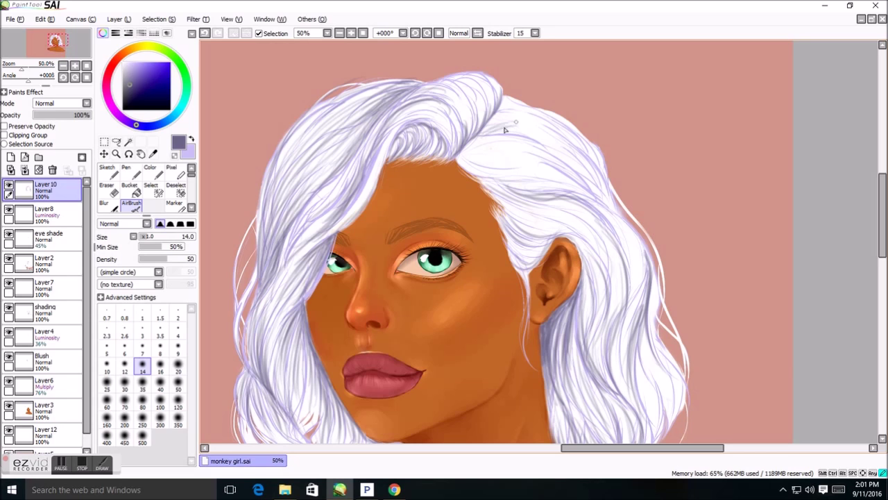
# - With the view tilted 45 degrees, paint darker strands along the right hair edge
pyautogui.press('End')
pyautogui.press('End')
pyautogui.press('End')
pyautogui.moveTo(602, 153); pyautogui.dragTo(614, 182)
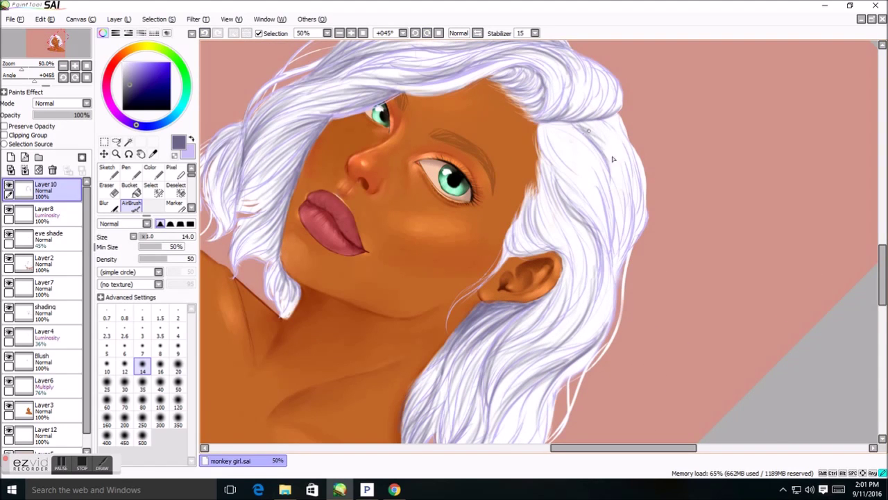
pyautogui.moveTo(601, 136); pyautogui.dragTo(618, 217)
pyautogui.moveTo(608, 174)
pyautogui.mouseDown()
pyautogui.moveTo(603, 138)
pyautogui.moveTo(622, 229)
pyautogui.mouseUp()
pyautogui.moveTo(548, 160); pyautogui.dragTo(601, 236)
pyautogui.moveTo(605, 202); pyautogui.dragTo(598, 280)
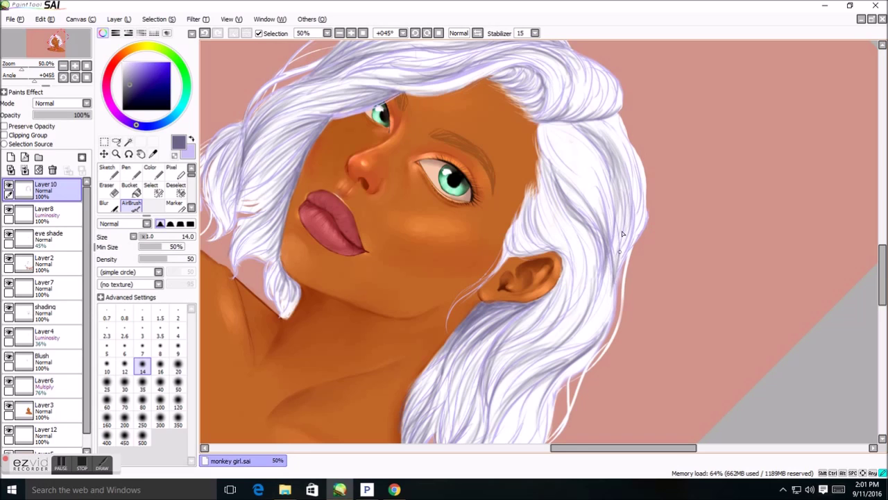
pyautogui.moveTo(545, 126)
pyautogui.mouseDown()
pyautogui.moveTo(563, 159)
pyautogui.moveTo(593, 157)
pyautogui.moveTo(588, 171)
pyautogui.mouseUp()
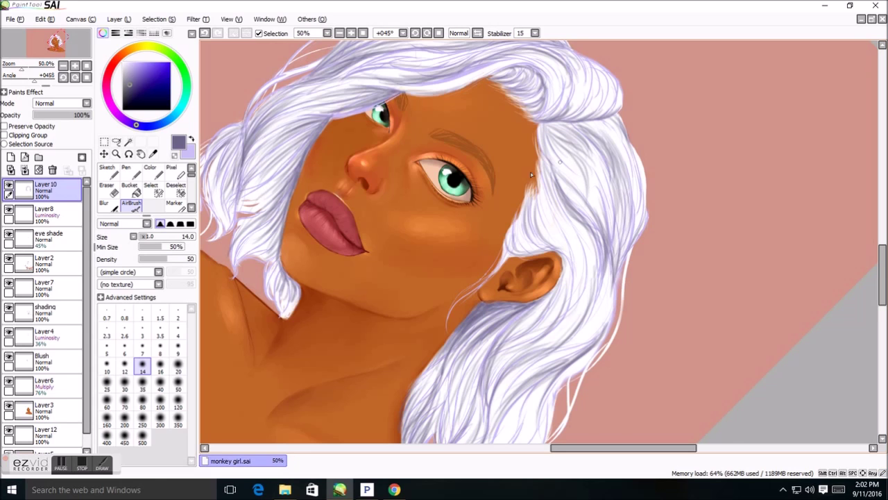
# - At a 22-degree tilt, paint thin lavender strokes down the hair near the ear
pyautogui.press('Delete')
pyautogui.moveTo(546, 166); pyautogui.dragTo(576, 258)
pyautogui.moveTo(553, 207); pyautogui.dragTo(618, 328)
pyautogui.moveTo(580, 278); pyautogui.dragTo(614, 379)
pyautogui.scroll(-3, 576, 264)
pyautogui.moveTo(586, 253)
pyautogui.mouseDown()
pyautogui.moveTo(579, 347)
pyautogui.moveTo(577, 321)
pyautogui.moveTo(564, 330)
pyautogui.mouseUp()
pyautogui.moveTo(567, 172); pyautogui.dragTo(552, 305)
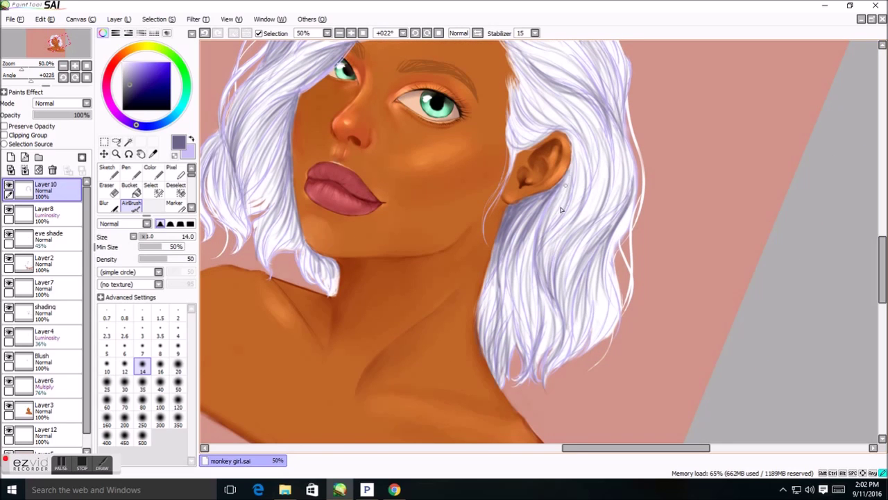
pyautogui.moveTo(536, 218); pyautogui.dragTo(522, 301)
pyautogui.moveTo(605, 282)
pyautogui.mouseDown()
pyautogui.moveTo(588, 352)
pyautogui.moveTo(602, 341)
pyautogui.mouseUp()
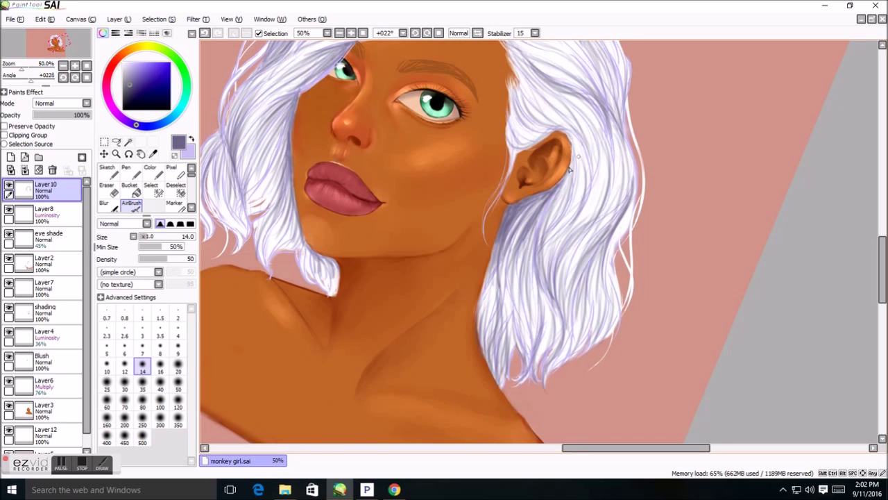
pyautogui.press('e')
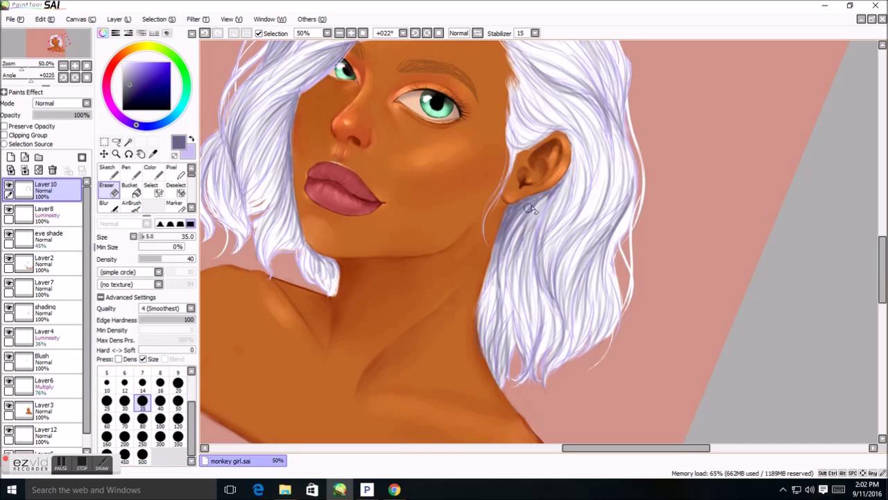
# - Erase back strands below the ear, along the right edge, and in the lower left locks
pyautogui.moveTo(519, 205)
pyautogui.mouseDown()
pyautogui.moveTo(505, 305)
pyautogui.moveTo(502, 262)
pyautogui.mouseUp()
pyautogui.moveTo(545, 239); pyautogui.dragTo(548, 314)
pyautogui.moveTo(628, 184)
pyautogui.mouseDown()
pyautogui.moveTo(597, 250)
pyautogui.moveTo(602, 274)
pyautogui.mouseUp()
pyautogui.moveTo(538, 307); pyautogui.dragTo(531, 372)
pyautogui.moveTo(496, 292); pyautogui.dragTo(494, 347)
pyautogui.moveTo(498, 312); pyautogui.dragTo(500, 369)
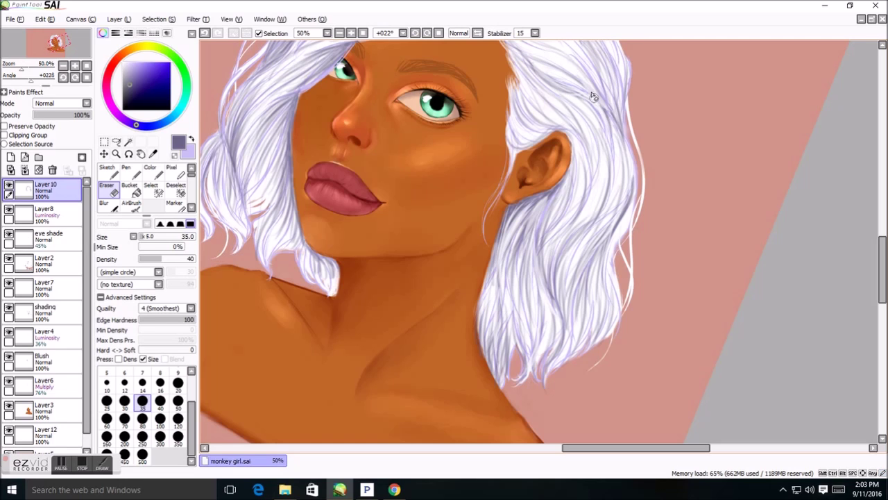
# - Set rotation to 11 degrees, shrink the eraser to size 14, and touch up crown strands
pyautogui.click(414, 33)
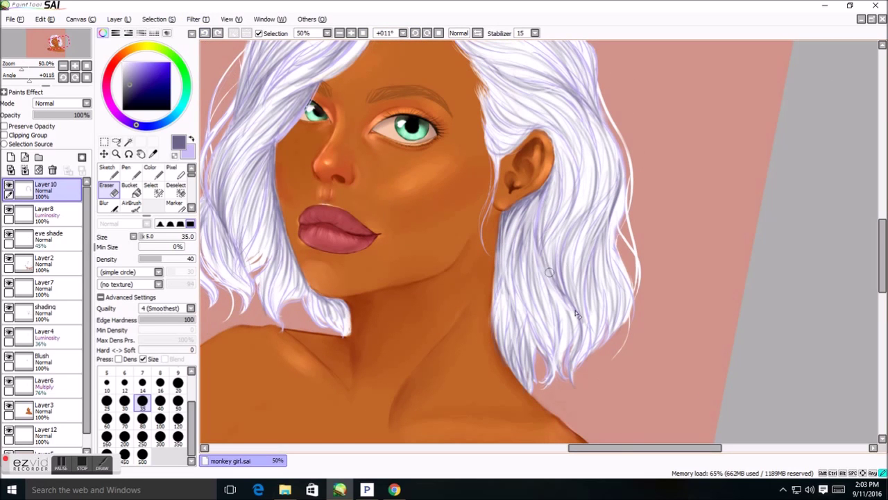
pyautogui.moveTo(610, 458); pyautogui.dragTo(582, 458)
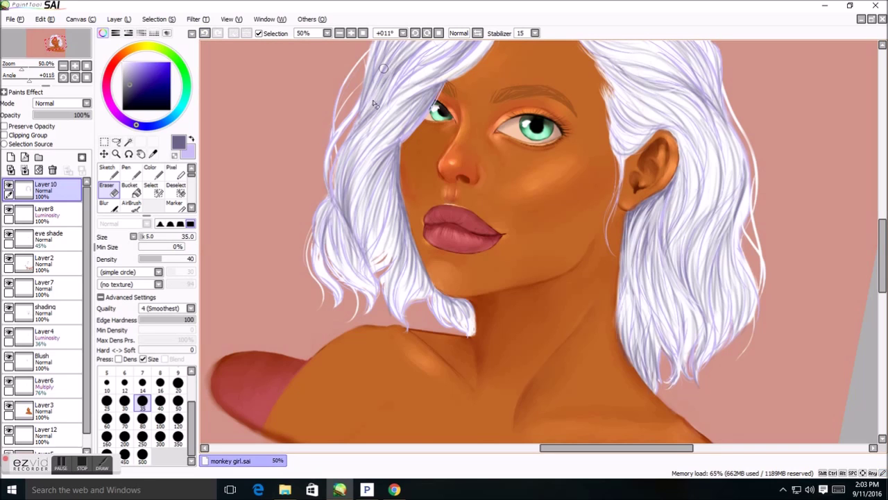
pyautogui.scroll(4, 843, 229)
pyautogui.click(142, 383)
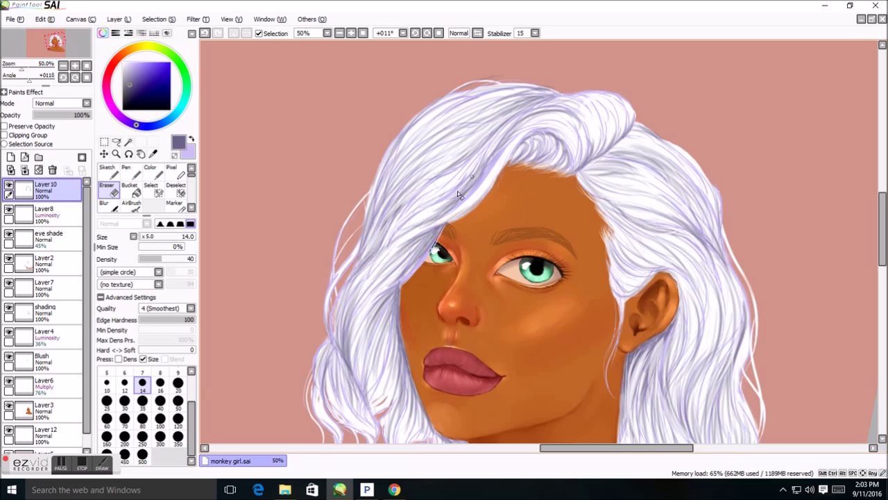
pyautogui.moveTo(477, 172); pyautogui.dragTo(502, 152)
pyautogui.click(339, 33)
# - Airbrush and blur a faint dark stroke on the pink background below the left hair tips
pyautogui.click(131, 205)
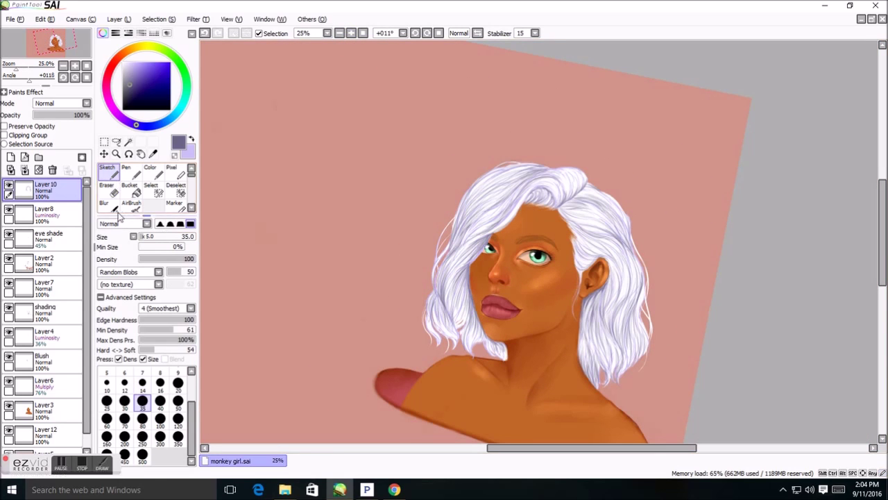
pyautogui.click(351, 33)
pyautogui.scroll(-2, 851, 216)
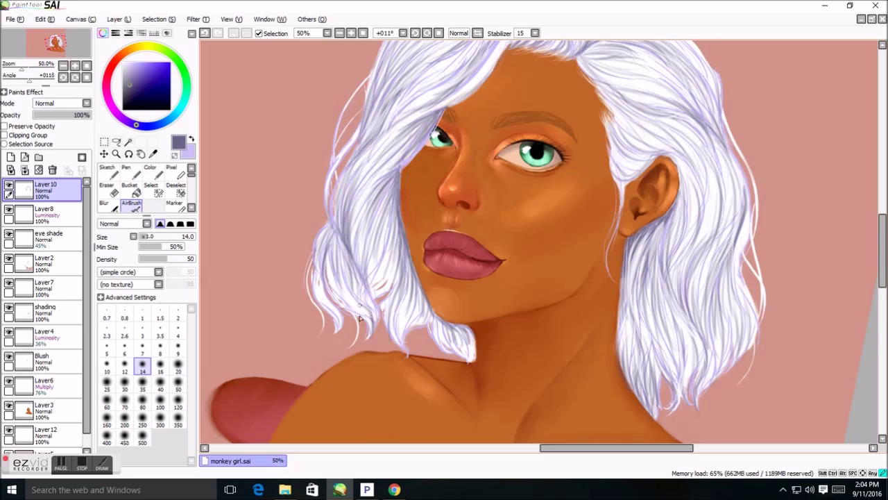
pyautogui.moveTo(324, 341); pyautogui.dragTo(330, 311)
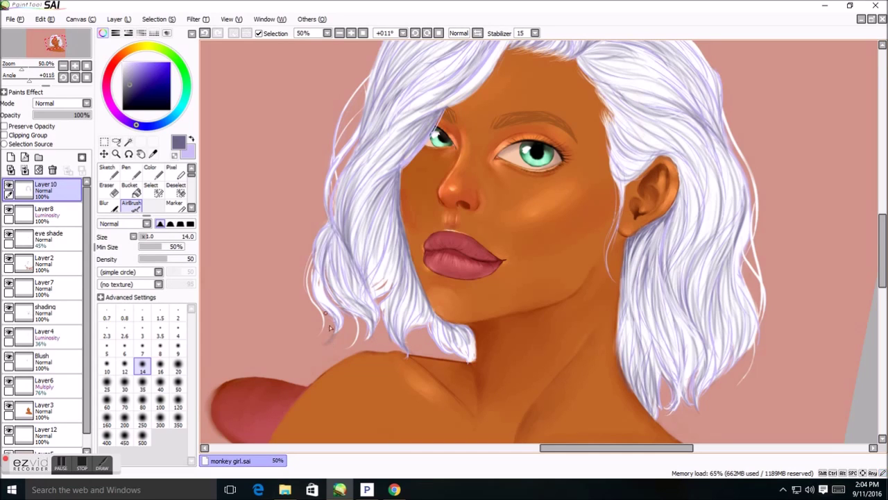
pyautogui.press('b')
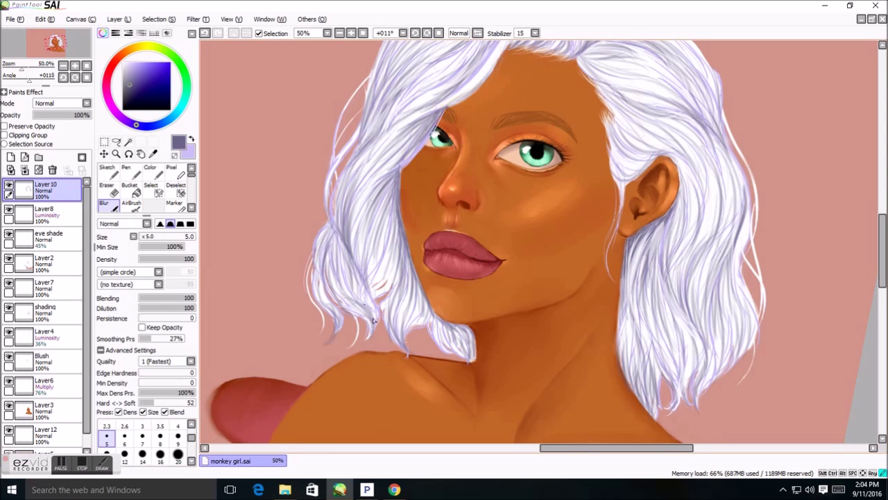
pyautogui.press('n')
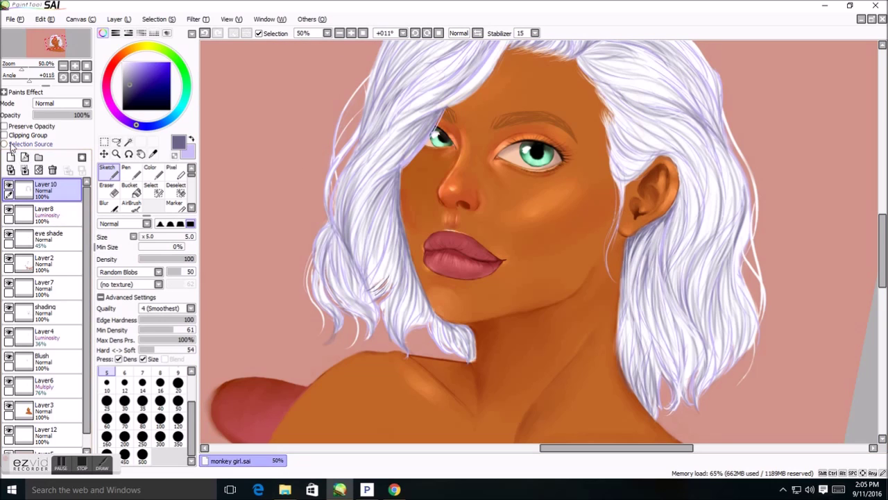
pyautogui.moveTo(49, 190); pyautogui.dragTo(57, 215)
# - Keep Layer8 above Layer10, zoom out, and set the brush size to 100
pyautogui.click(206, 34)
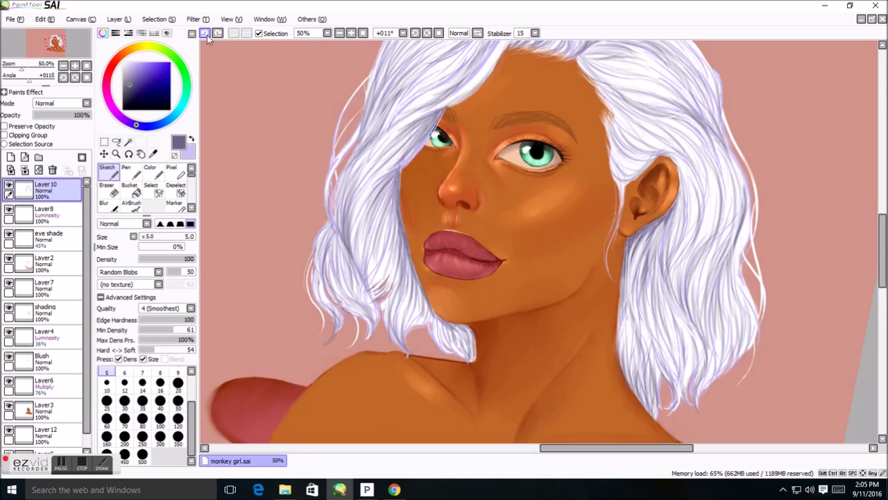
pyautogui.click(217, 34)
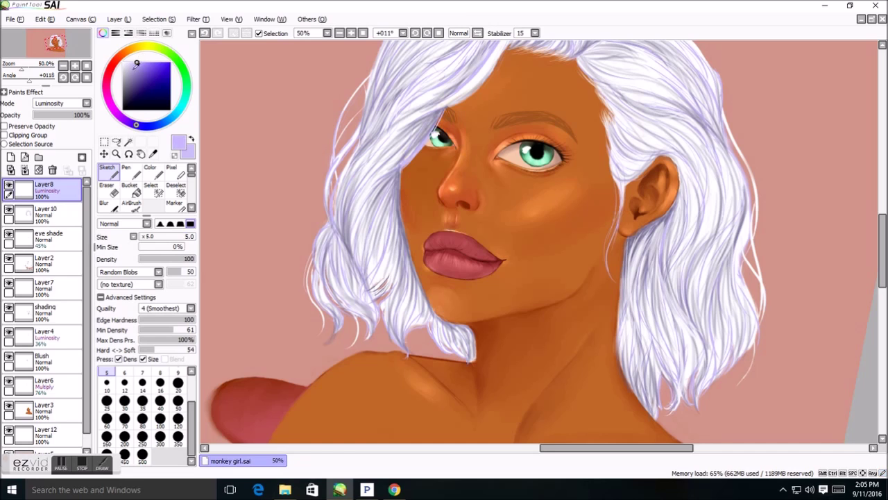
pyautogui.click(340, 33)
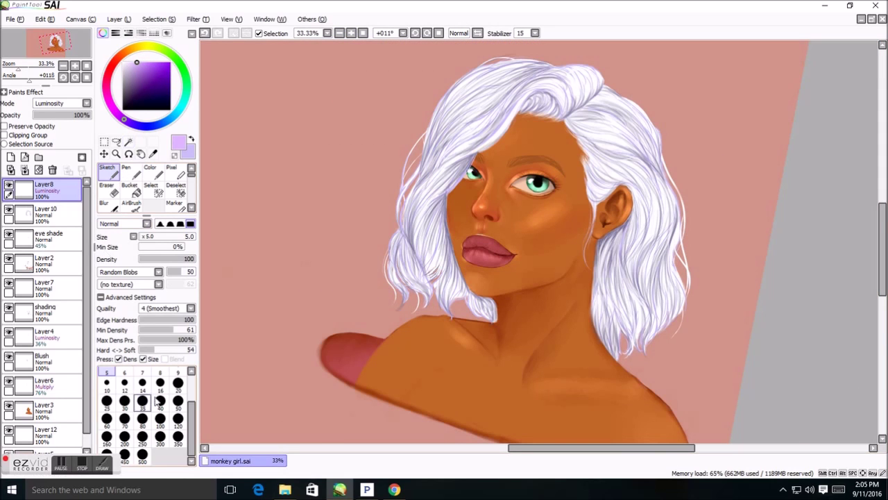
pyautogui.click(160, 419)
# - Paint glowing white highlights across the hair's top and sides, then blur them at size 40
pyautogui.moveTo(464, 92); pyautogui.dragTo(496, 78)
pyautogui.moveTo(627, 154); pyautogui.dragTo(586, 121)
pyautogui.moveTo(586, 75); pyautogui.dragTo(544, 103)
pyautogui.moveTo(424, 255); pyautogui.dragTo(416, 229)
pyautogui.moveTo(652, 194); pyautogui.dragTo(645, 257)
pyautogui.moveTo(451, 132); pyautogui.dragTo(437, 170)
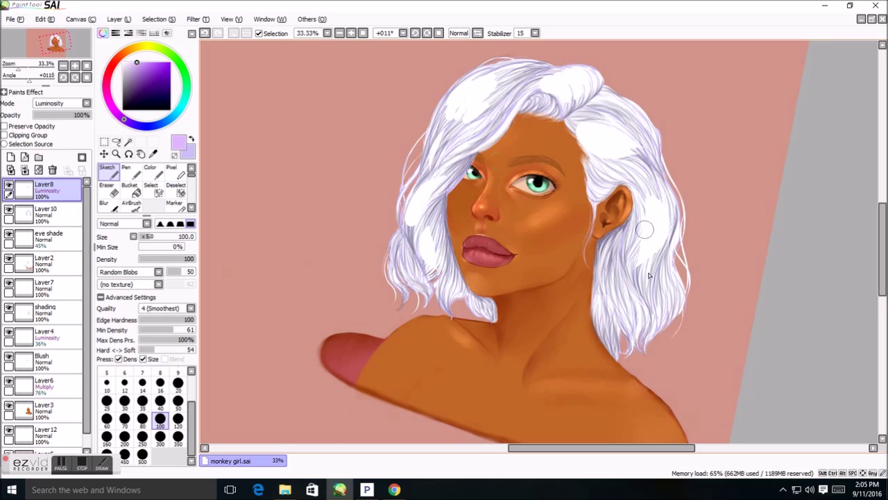
pyautogui.moveTo(628, 285); pyautogui.dragTo(659, 326)
pyautogui.moveTo(423, 246); pyautogui.dragTo(392, 281)
pyautogui.click(114, 202)
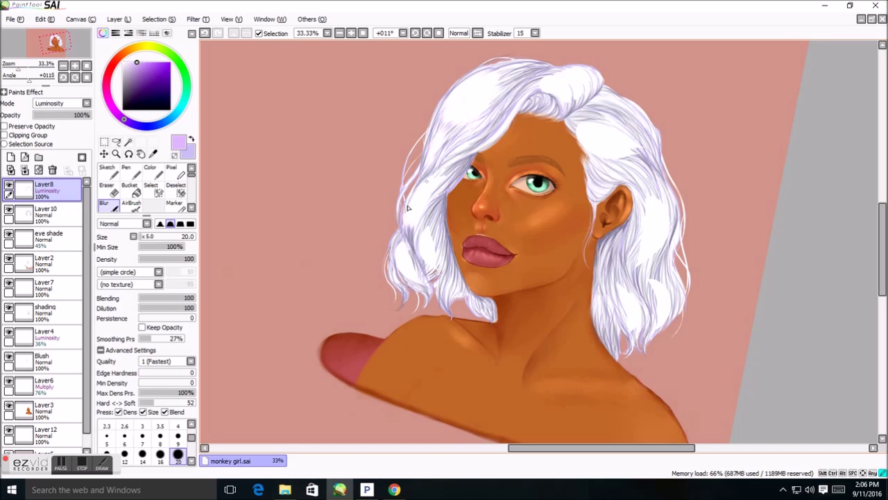
pyautogui.press(']')
pyautogui.press(']')
pyautogui.press(']')
pyautogui.press(']')
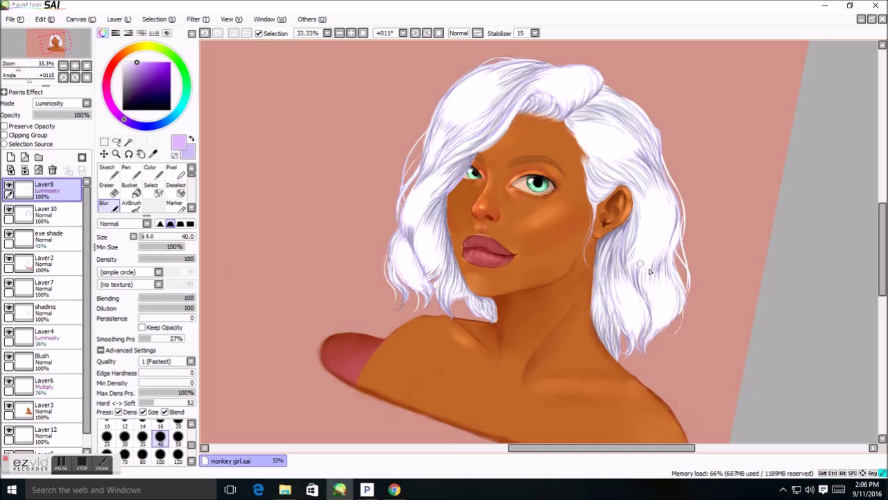
# - Switch to the eraser and pan the view to the eyes, lips and ear
pyautogui.press('e')
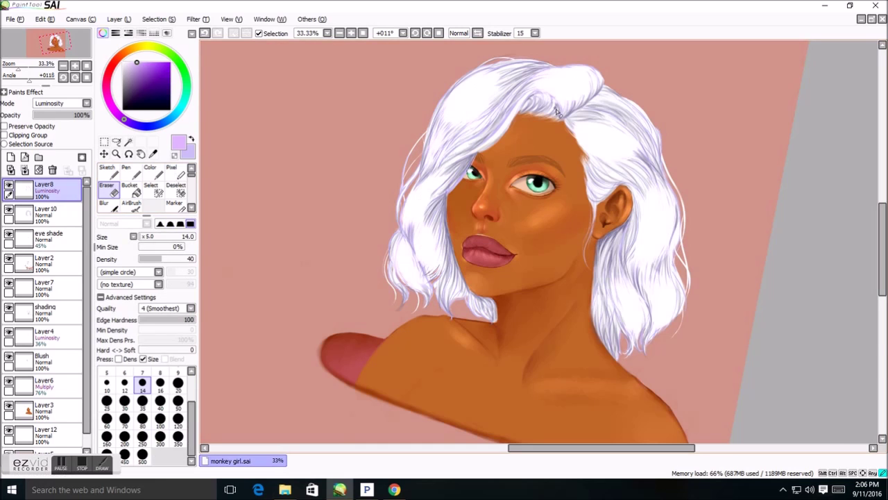
pyautogui.scroll(1, 777, 259)
pyautogui.scroll(2, 777, 260)
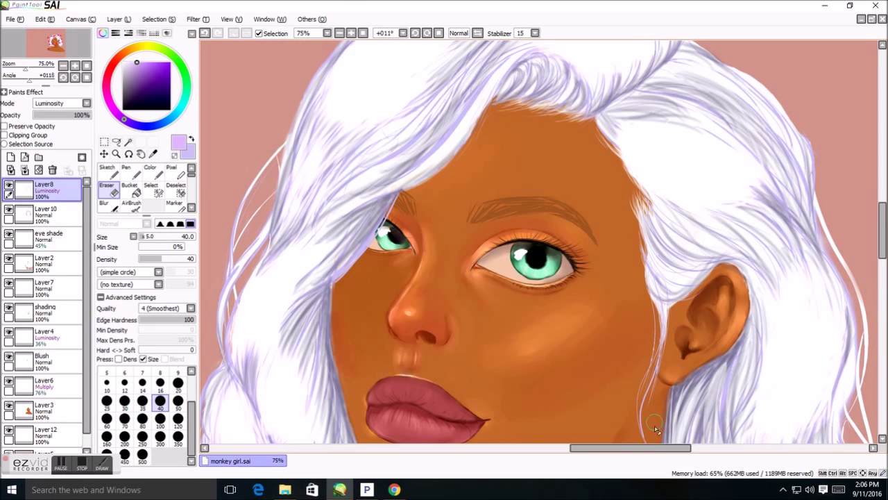
pyautogui.scroll(-3, 669, 421)
pyautogui.moveTo(880, 277); pyautogui.dragTo(879, 224)
# - Switch to Blur, lower layer opacity to 47%, pick a tan colour, and enlarge the brush to 120
pyautogui.click(104, 203)
pyautogui.click(148, 48)
pyautogui.moveTo(148, 48); pyautogui.dragTo(137, 48)
pyautogui.press(']')
pyautogui.press(']')
pyautogui.press(']')
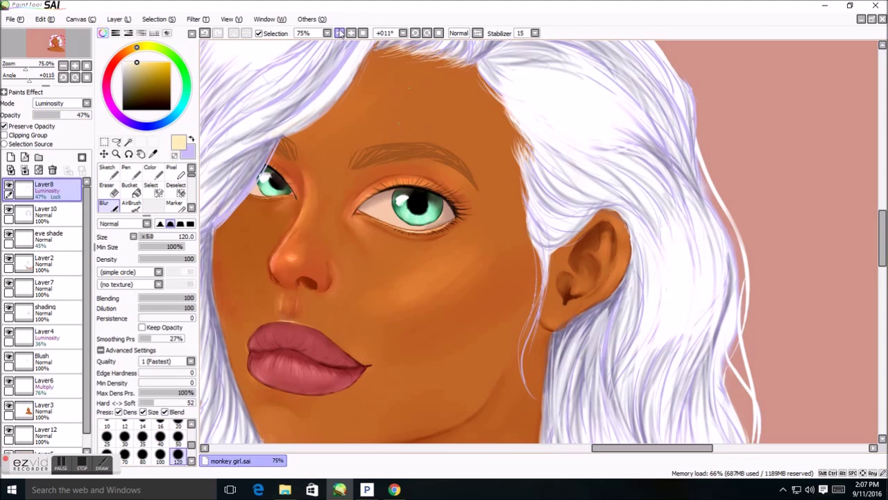
pyautogui.click(340, 34)
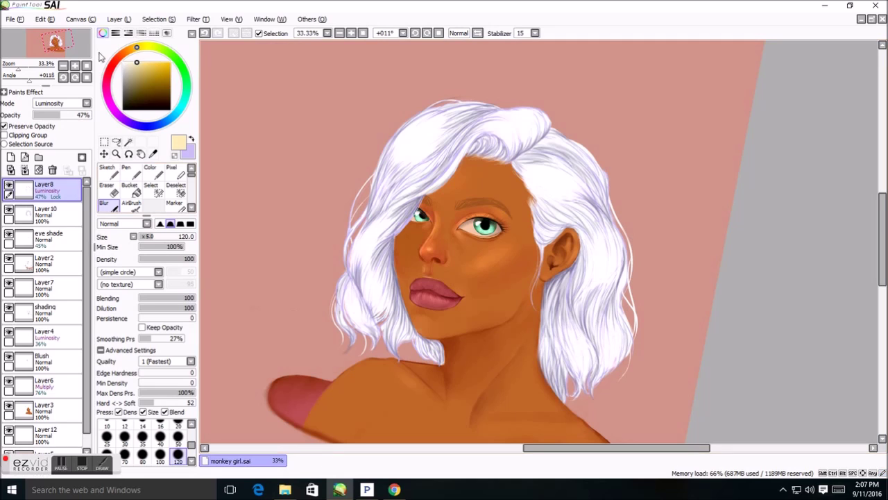
# - Weaken the hair's lavender tint, then make Layer10 the working layer and swap colours
pyautogui.moveTo(47, 118); pyautogui.dragTo(51, 115)
pyautogui.click(46, 212)
pyautogui.click(153, 153)
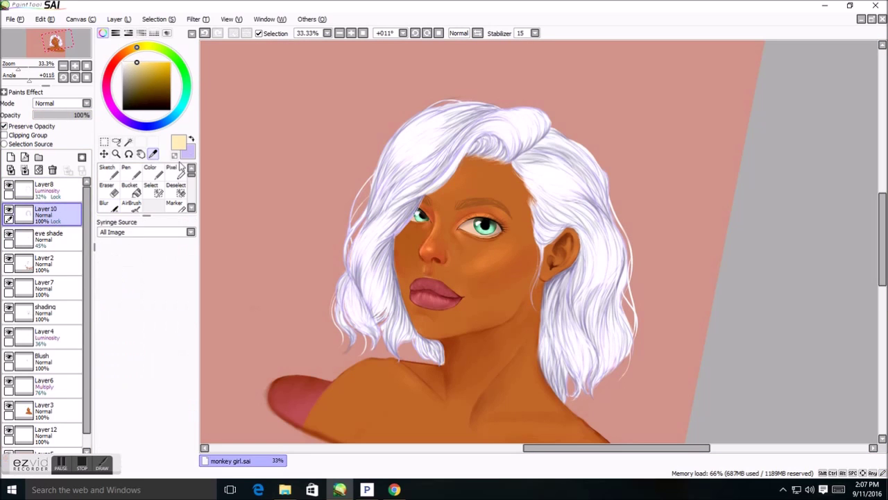
pyautogui.click(191, 140)
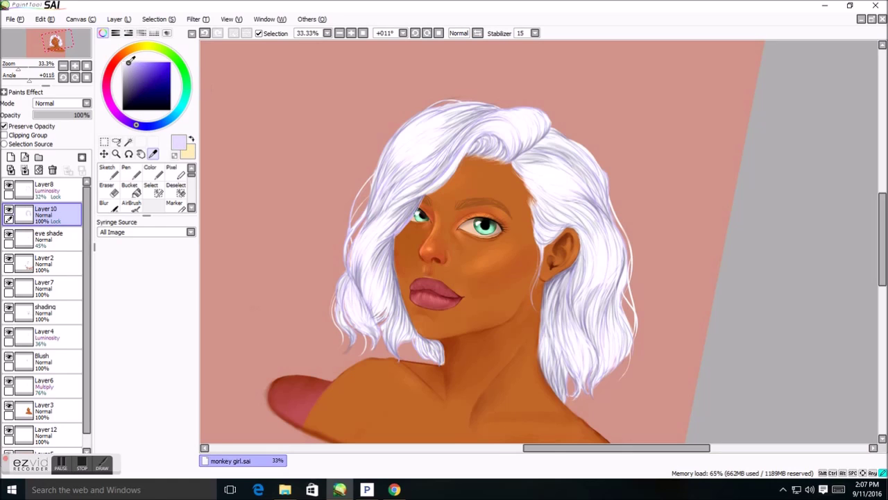
# - Try whitening the hair with a size-500 sketch brush, then undo it
pyautogui.click(108, 171)
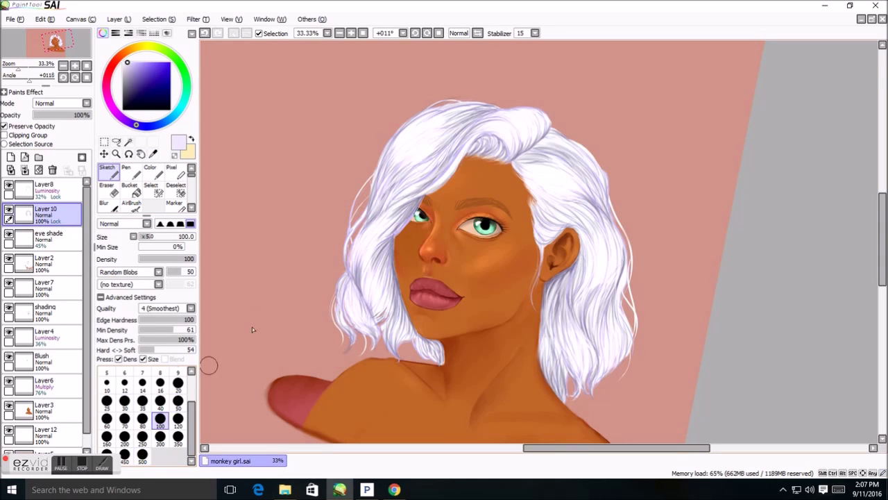
pyautogui.click(142, 455)
pyautogui.moveTo(368, 208)
pyautogui.mouseDown()
pyautogui.moveTo(347, 297)
pyautogui.moveTo(377, 254)
pyautogui.moveTo(585, 238)
pyautogui.moveTo(610, 416)
pyautogui.mouseUp()
pyautogui.click(204, 32)
# - On Layer12, lock transparent pixels and tint the hair lavender with large strokes
pyautogui.click(45, 434)
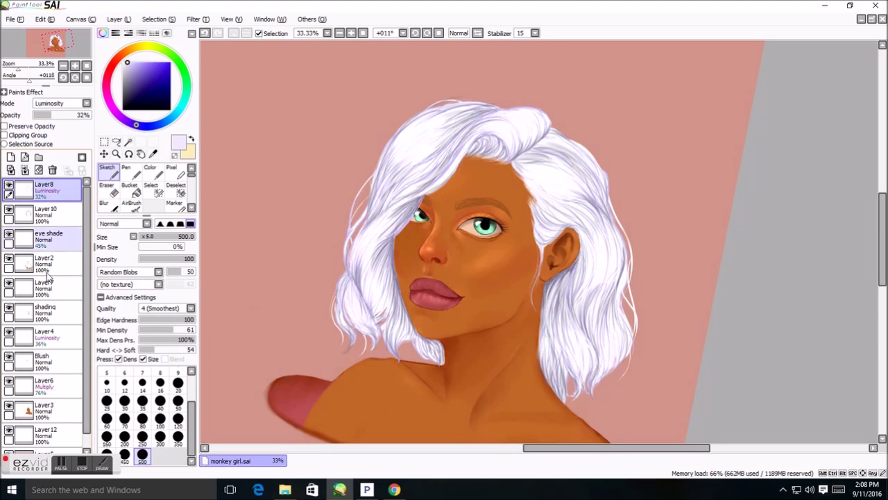
pyautogui.click(6, 127)
pyautogui.moveTo(347, 288)
pyautogui.mouseDown()
pyautogui.moveTo(465, 89)
pyautogui.moveTo(613, 304)
pyautogui.moveTo(584, 357)
pyautogui.mouseUp()
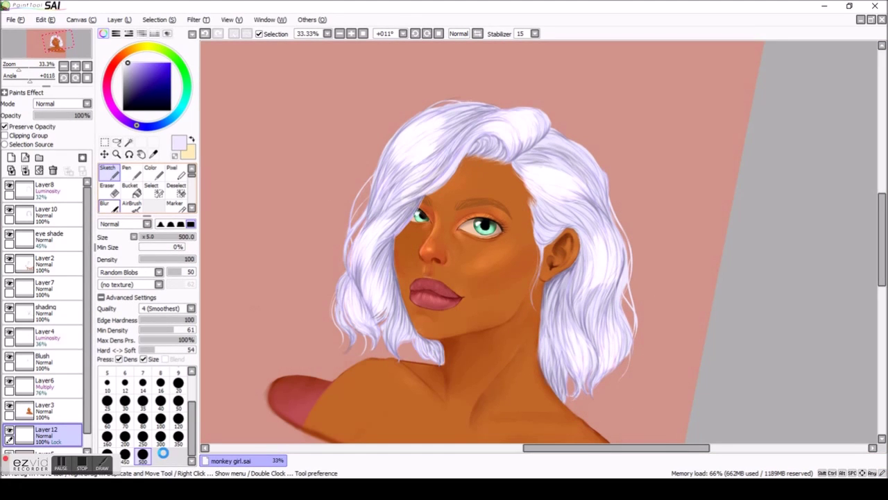
# - On Layer8, blur the hair strands left of the face and near the right ear
pyautogui.doubleClick(45, 185)
pyautogui.press('Escape')
pyautogui.moveTo(374, 294); pyautogui.dragTo(385, 240)
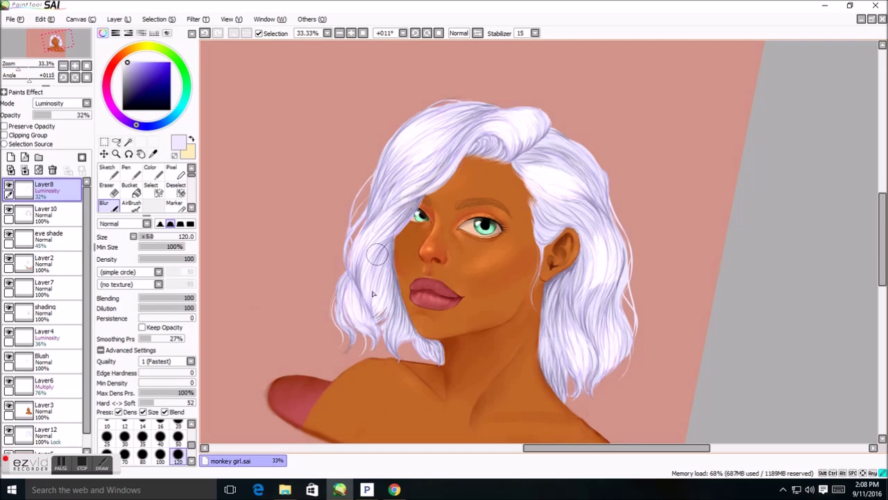
pyautogui.moveTo(583, 368); pyautogui.dragTo(548, 174)
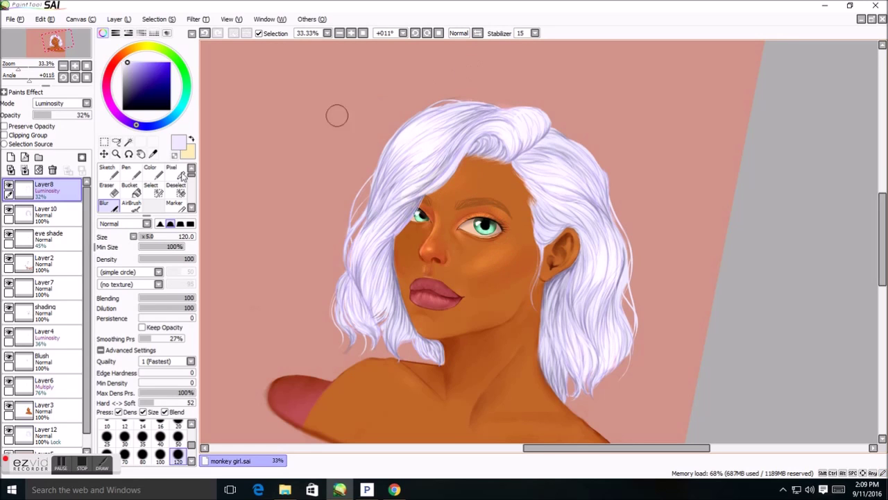
# - Select the Eraser on Layer3 and straighten the tilted canvas view upright
pyautogui.click(108, 188)
pyautogui.click(42, 409)
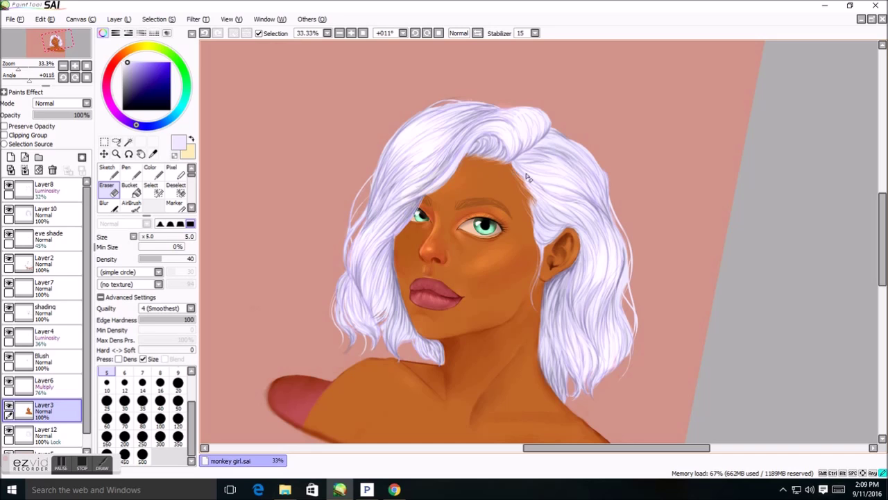
pyautogui.click(439, 34)
# - Merge Layer12, Layer3, Layer6, Blush and Layer4 down into Layer5
pyautogui.moveTo(882, 257); pyautogui.dragTo(883, 271)
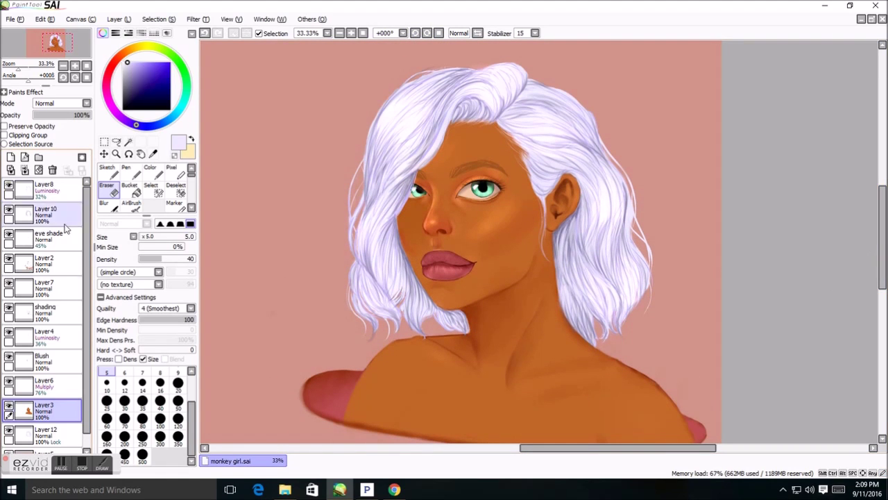
pyautogui.scroll(-1, 41, 312)
pyautogui.click(41, 418)
pyautogui.click(11, 170)
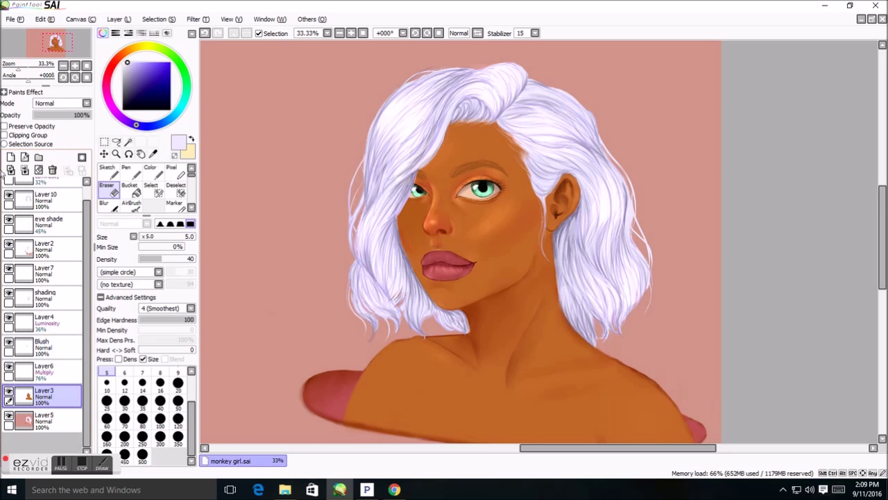
pyautogui.click(11, 171)
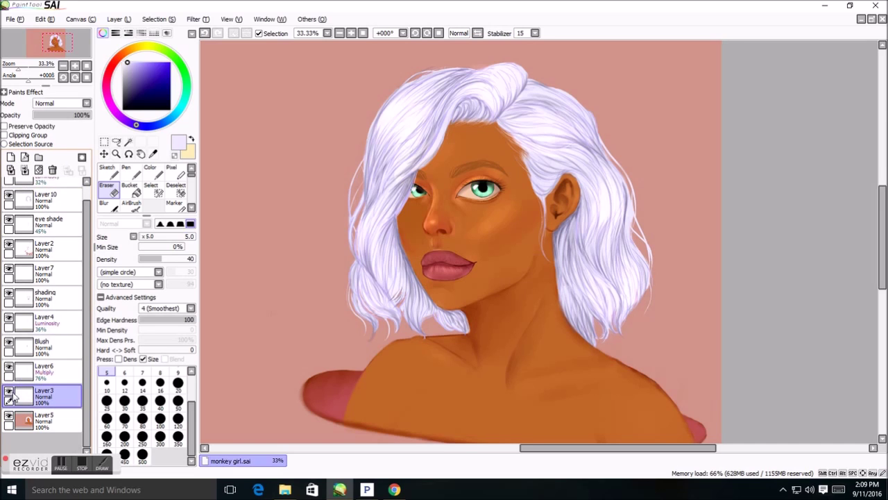
pyautogui.click(52, 170)
pyautogui.click(48, 373)
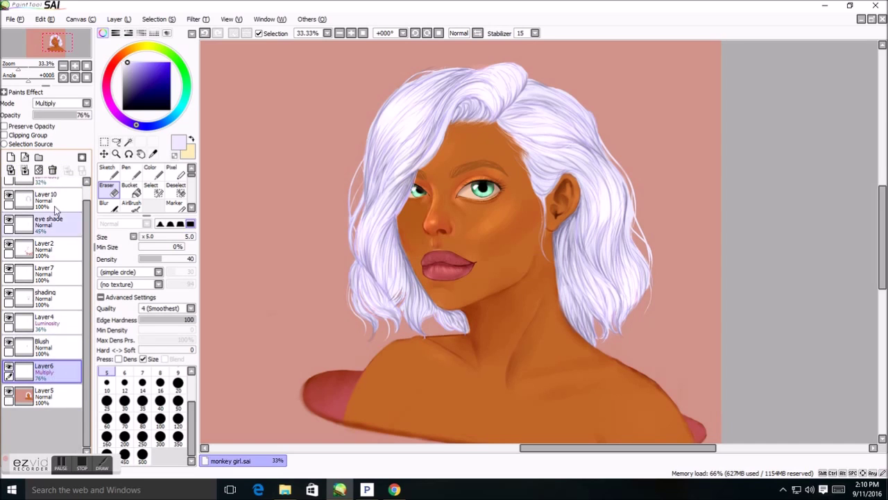
pyautogui.click(52, 170)
pyautogui.click(43, 345)
pyautogui.click(52, 170)
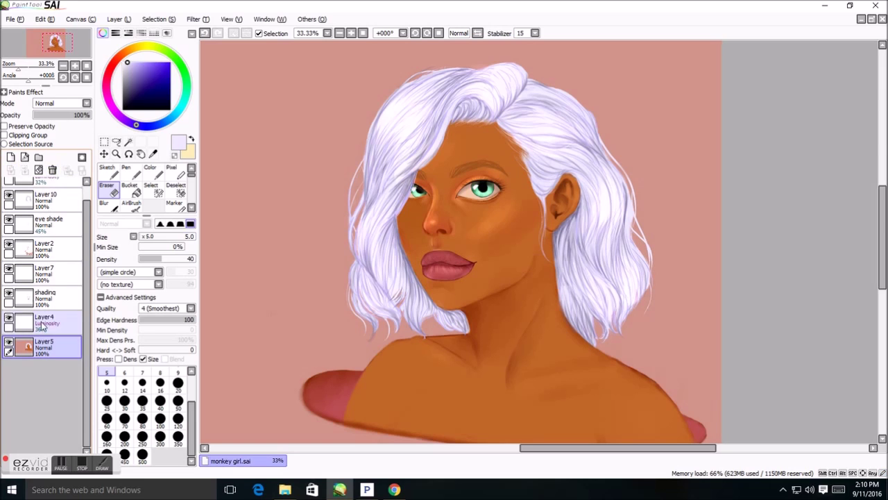
pyautogui.click(38, 323)
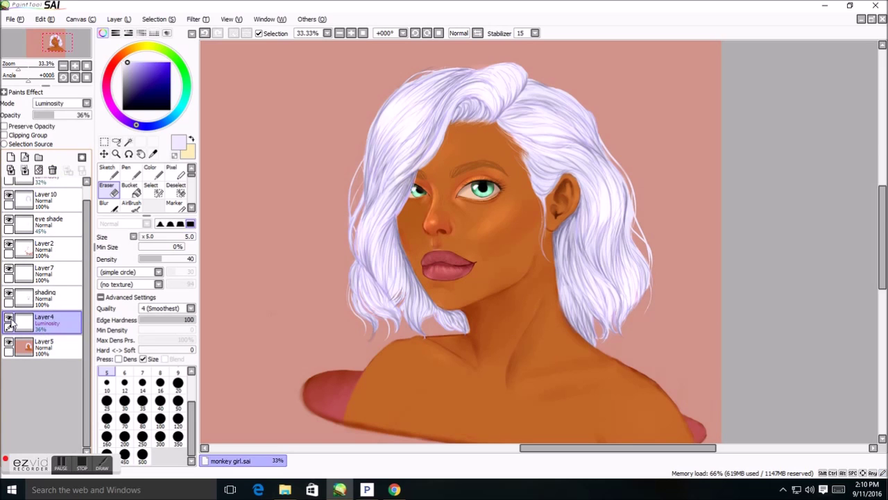
pyautogui.click(52, 170)
# - Merge the shading, Layer7, Layer2, eye shade, Layer10 and Layer8 layers down, leaving only Layer5
pyautogui.click(43, 297)
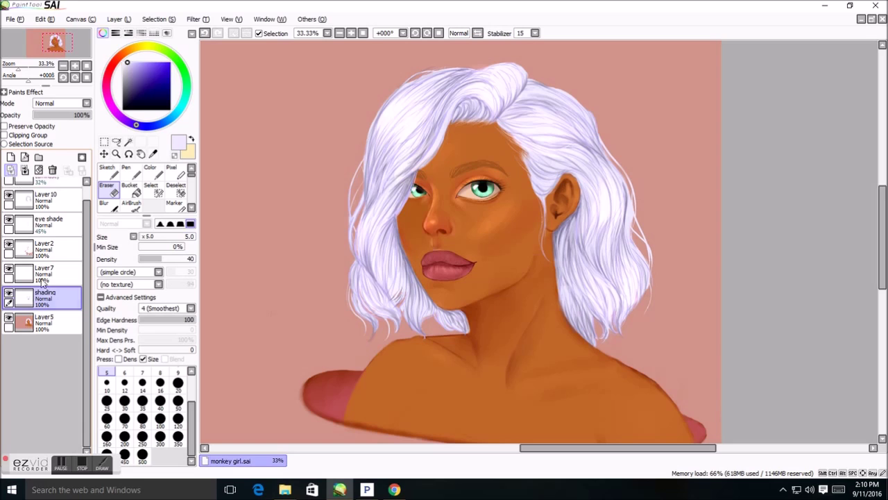
pyautogui.click(52, 170)
pyautogui.click(9, 269)
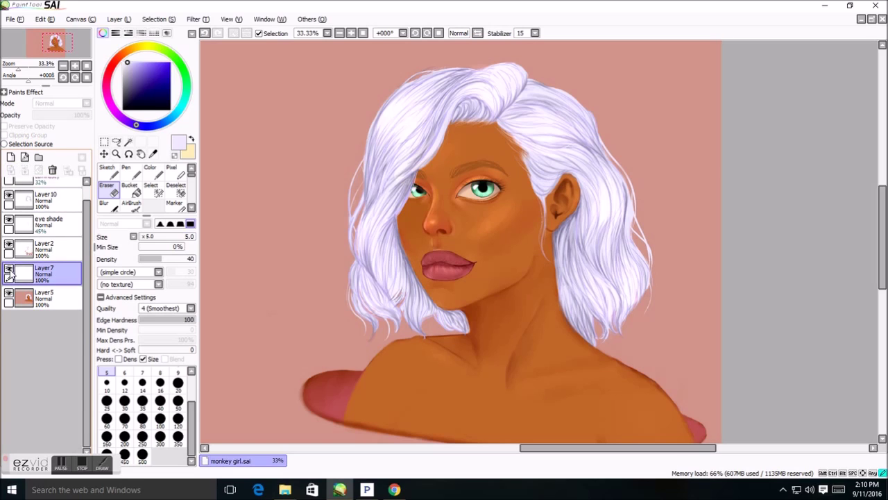
pyautogui.click(52, 170)
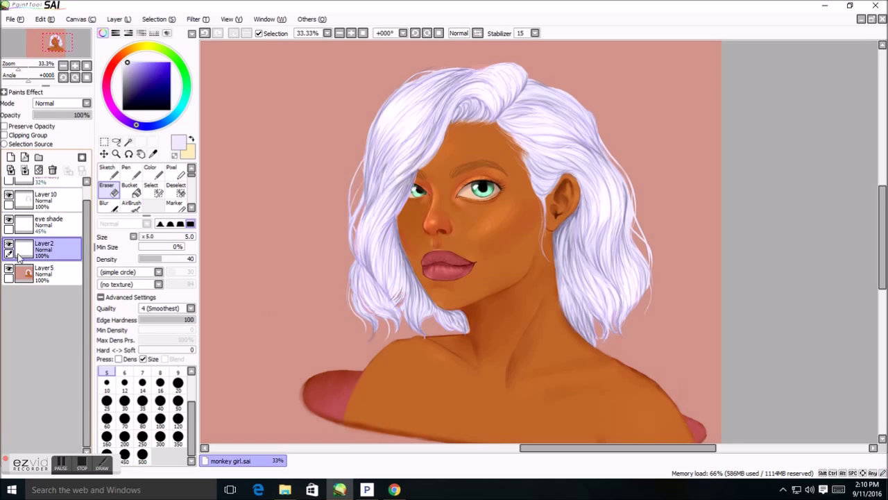
pyautogui.click(12, 171)
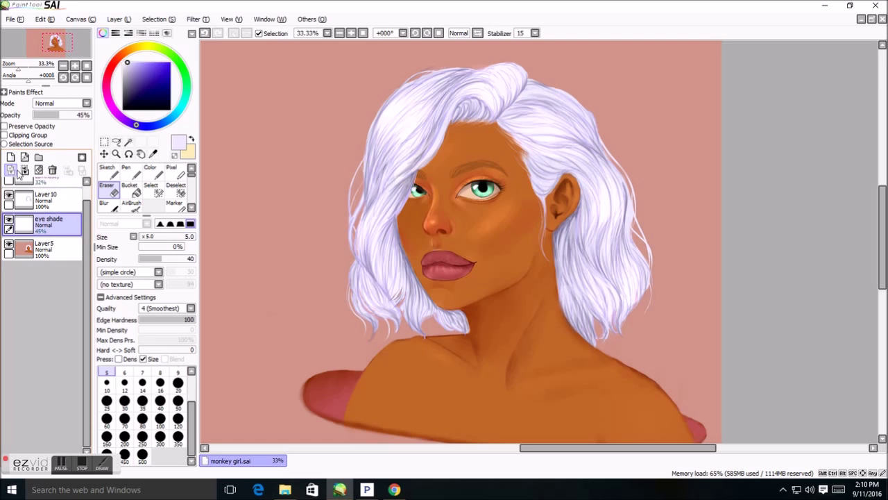
pyautogui.click(52, 171)
pyautogui.click(11, 157)
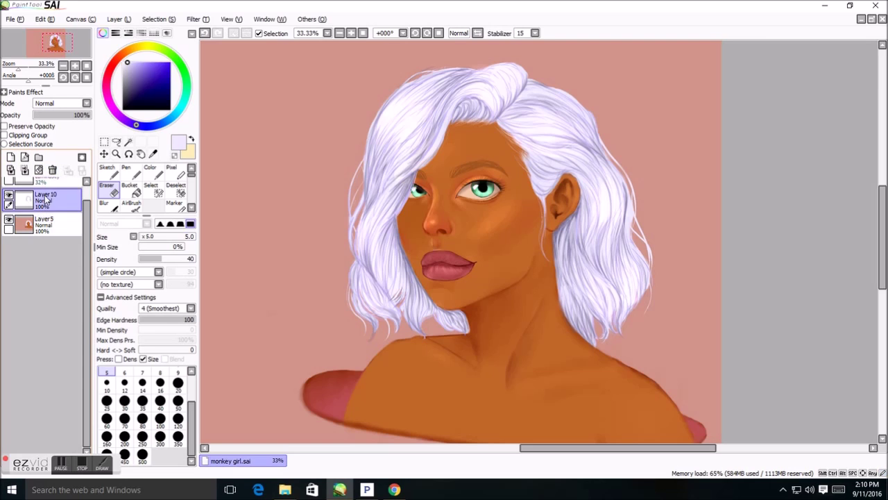
pyautogui.click(52, 170)
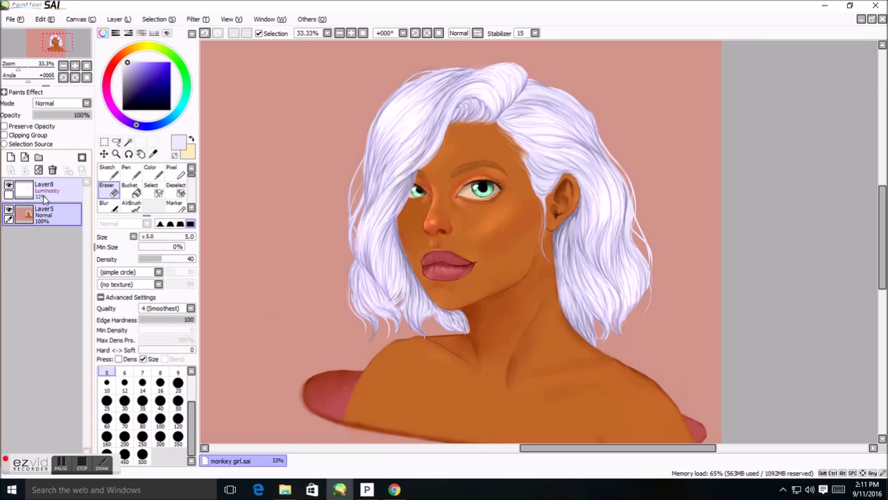
pyautogui.click(44, 194)
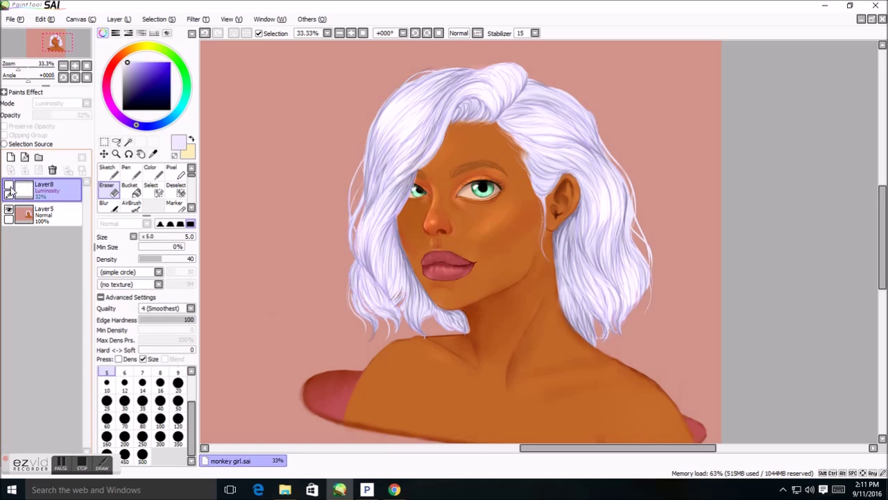
pyautogui.click(52, 170)
pyautogui.press('l')
pyautogui.scroll(-2, 624, 229)
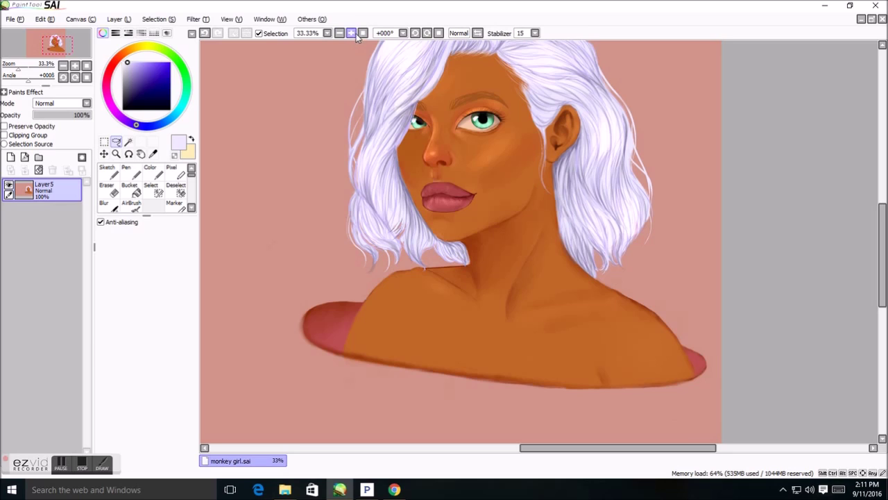
# - Lasso the bust, move it to the canvas centre, and paint the exposed white area pink
pyautogui.scroll(-1, 538, 292)
pyautogui.scroll(-1, 538, 292)
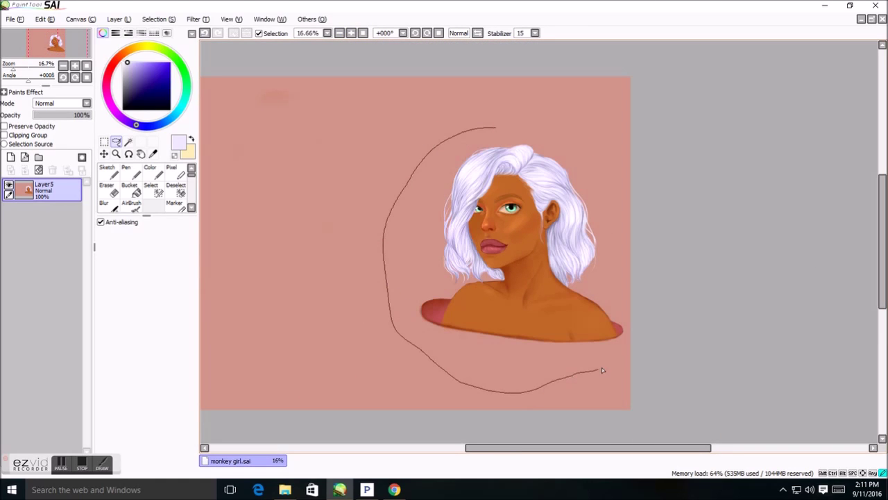
pyautogui.moveTo(613, 170); pyautogui.dragTo(499, 128)
pyautogui.hotkey('ctrl', 't')
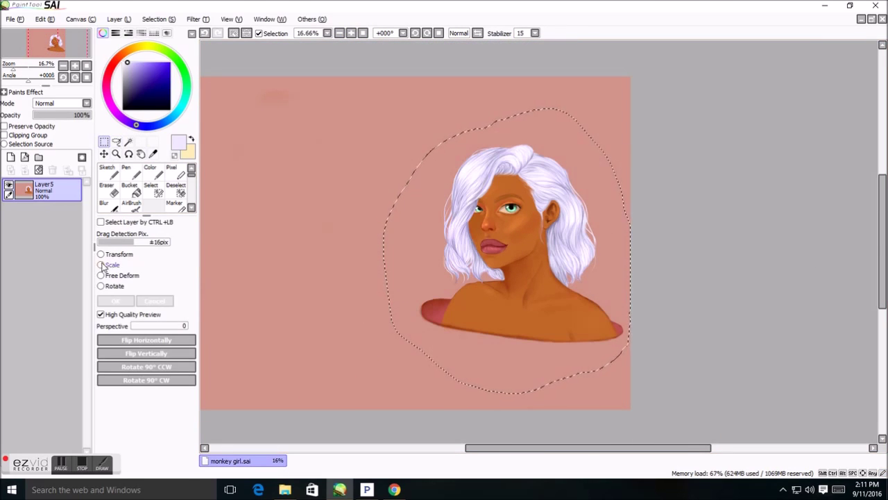
pyautogui.moveTo(506, 252); pyautogui.dragTo(392, 246)
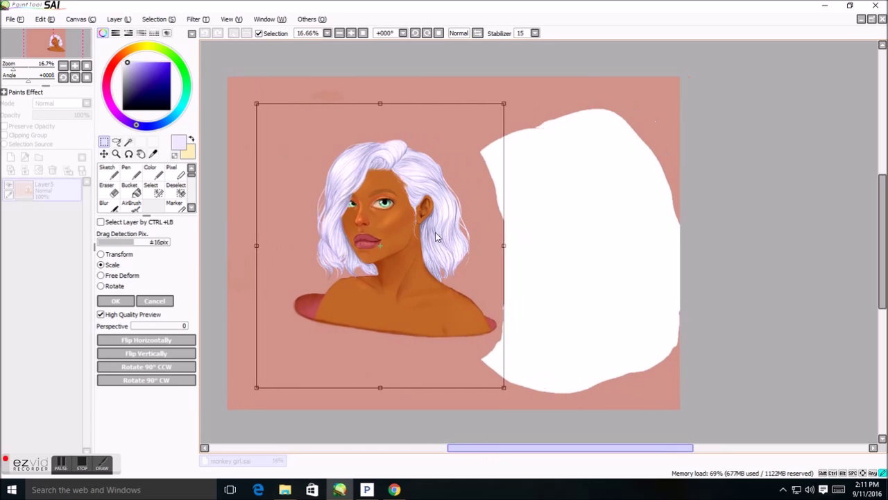
pyautogui.moveTo(392, 248); pyautogui.dragTo(445, 278)
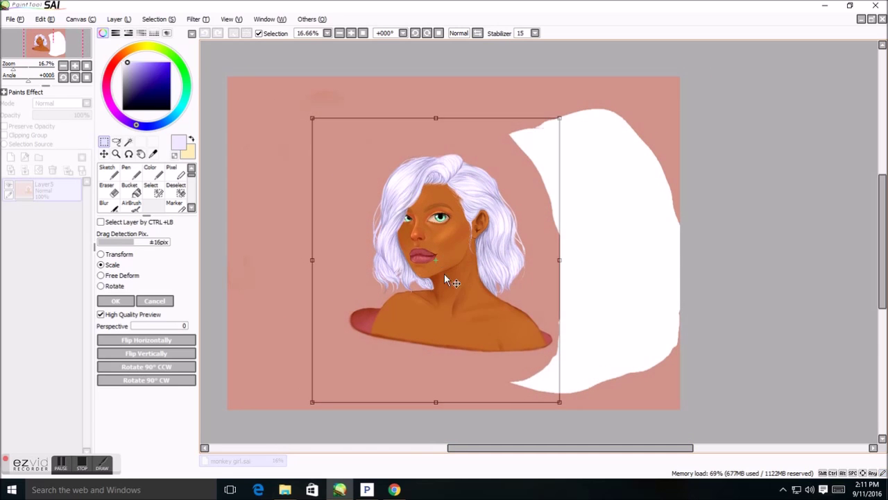
pyautogui.click(130, 304)
pyautogui.click(154, 154)
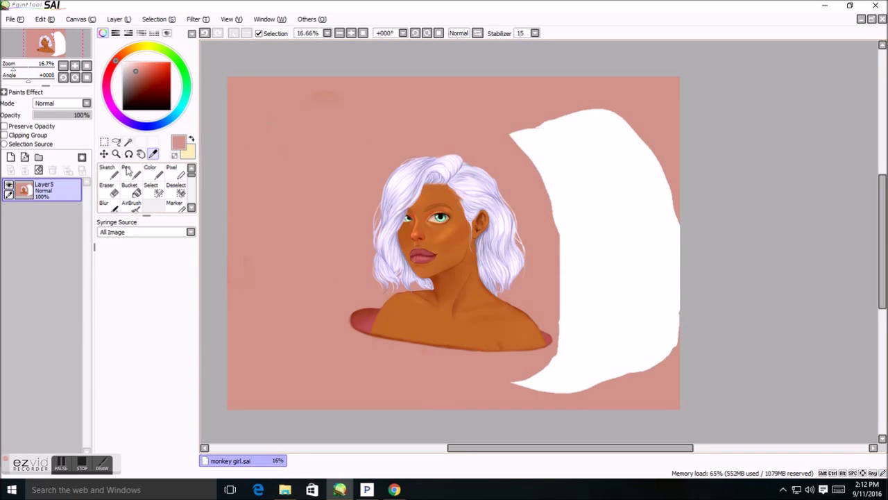
pyautogui.moveTo(576, 132)
pyautogui.mouseDown()
pyautogui.moveTo(631, 123)
pyautogui.moveTo(651, 149)
pyautogui.moveTo(539, 391)
pyautogui.moveTo(680, 301)
pyautogui.moveTo(594, 357)
pyautogui.mouseUp()
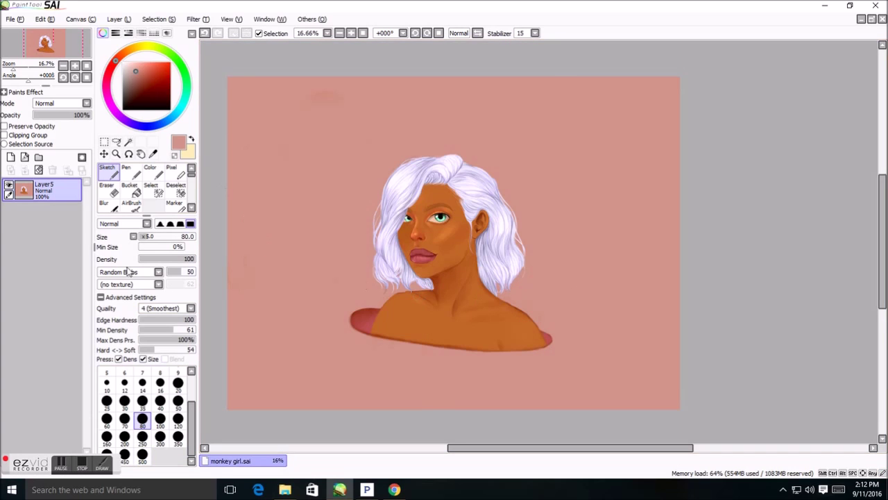
# - Pick a deep blue colour and switch to the fine Pen for signing
pyautogui.click(144, 126)
pyautogui.click(158, 85)
pyautogui.click(156, 79)
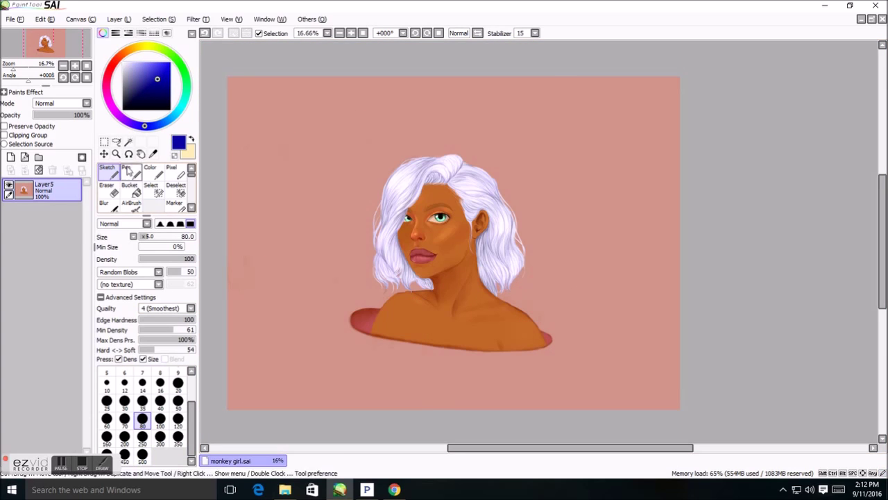
pyautogui.click(130, 173)
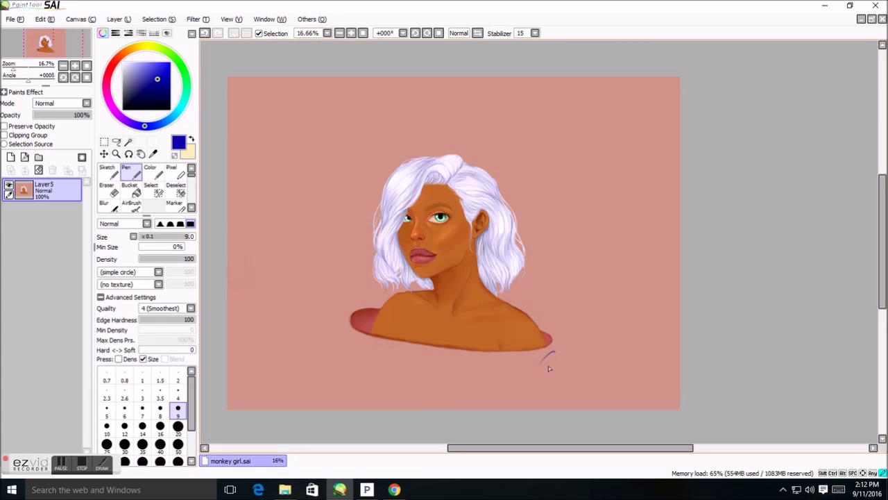
pyautogui.click(79, 466)
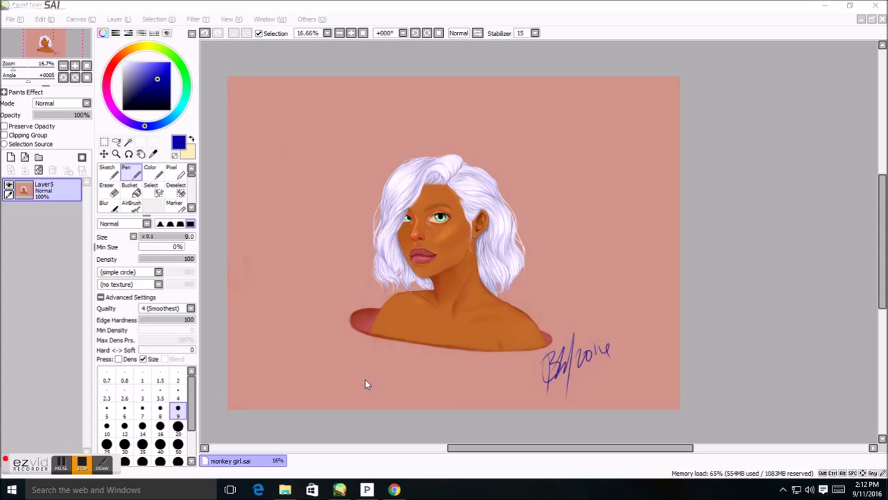